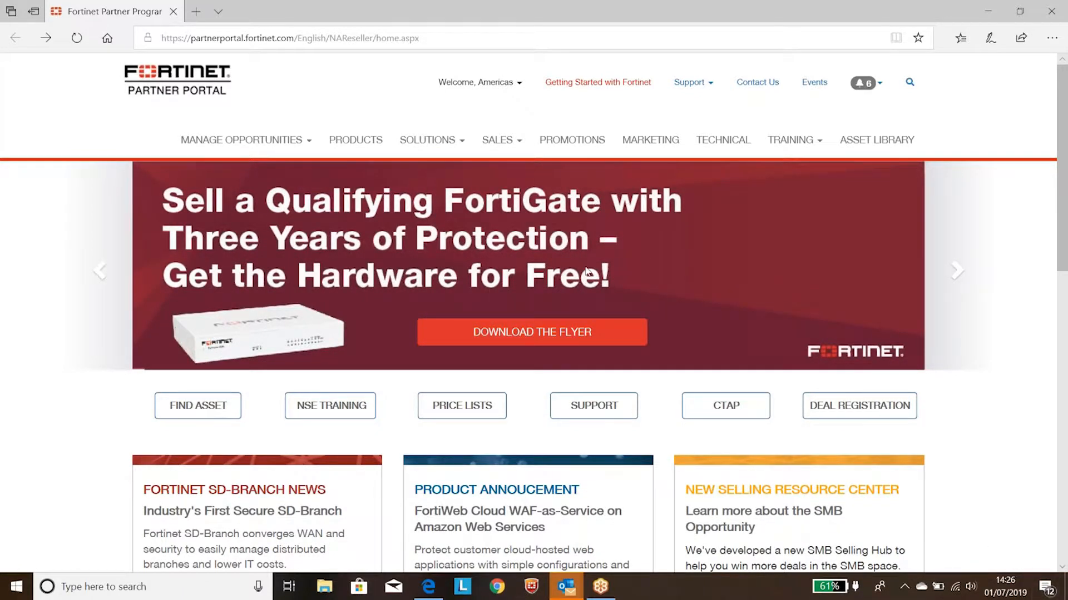
Step: Open Fortinet Engage from the Get Started Today link on the partner portal's Marketing page
{"action": "left_click", "coordinate": [649, 143]}
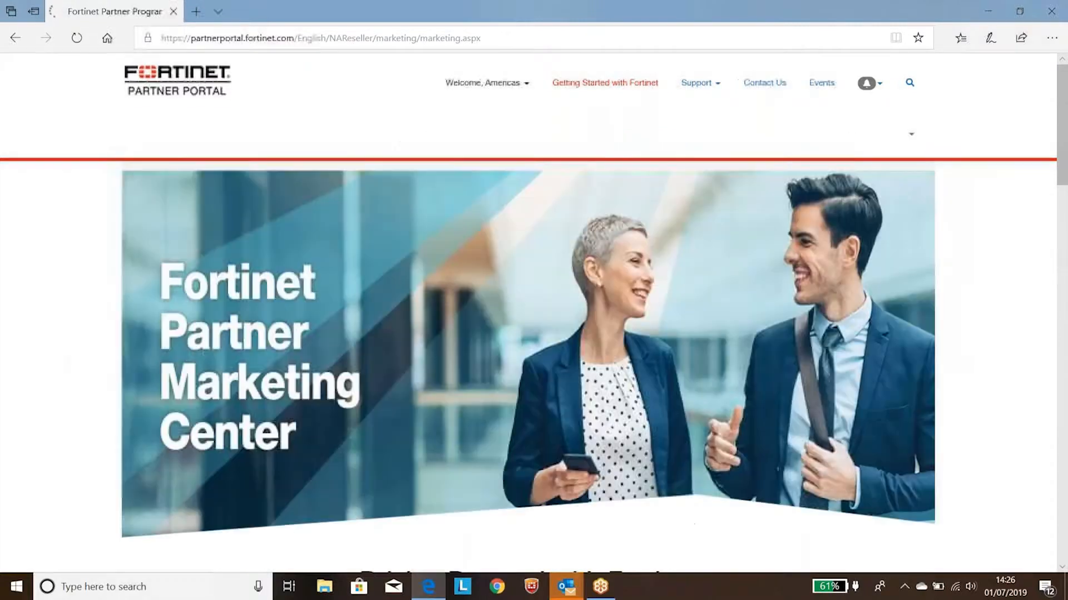
{"action": "scroll", "coordinate": [527, 340], "scroll_direction": "down", "scroll_amount": 5}
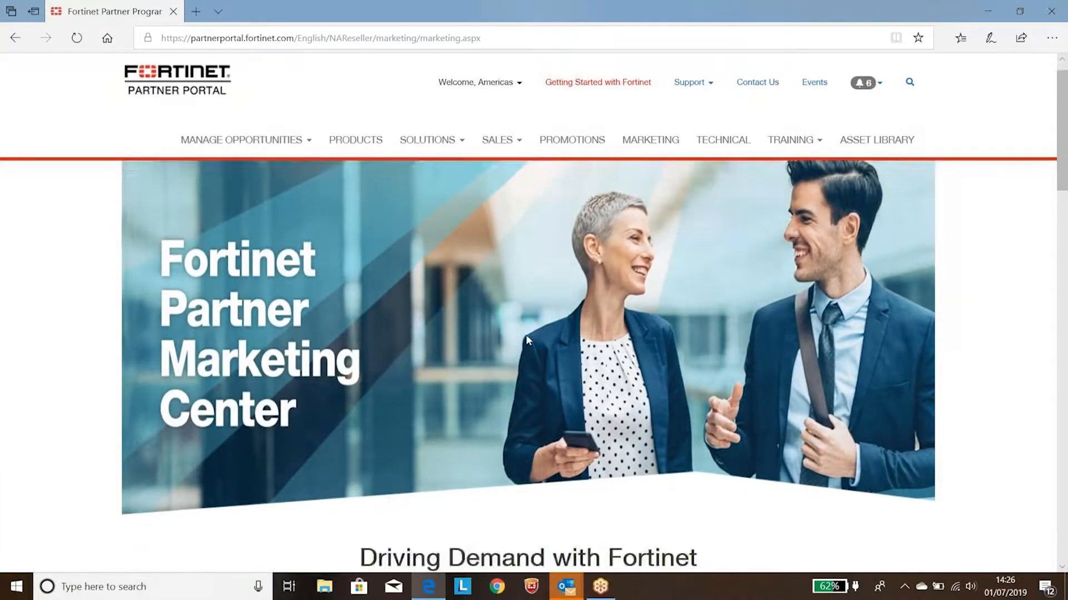
{"action": "scroll", "coordinate": [528, 340], "scroll_direction": "down", "scroll_amount": 7}
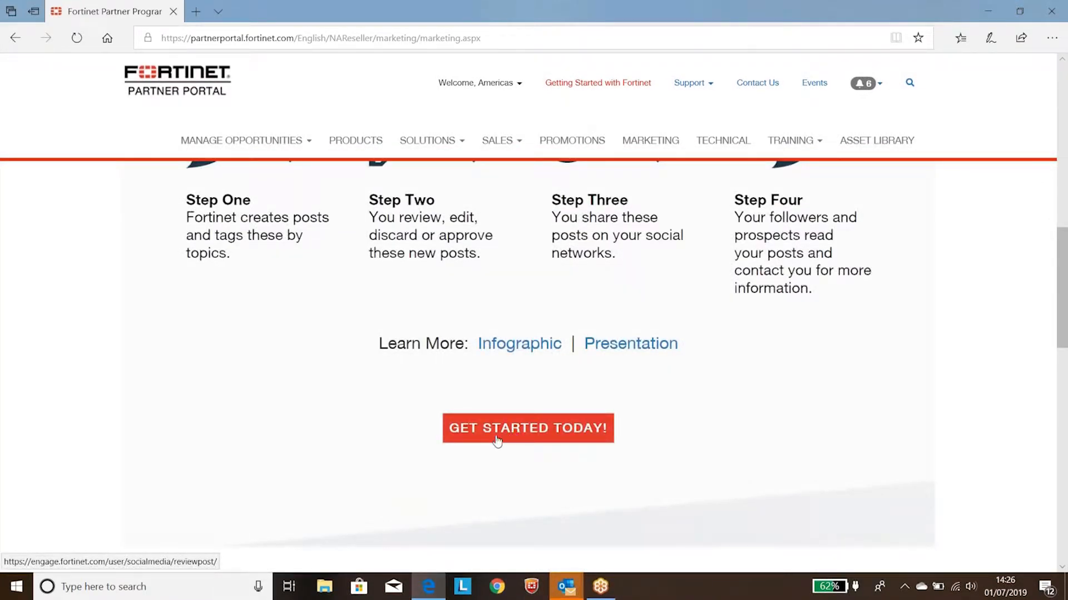
{"action": "left_click", "coordinate": [496, 440]}
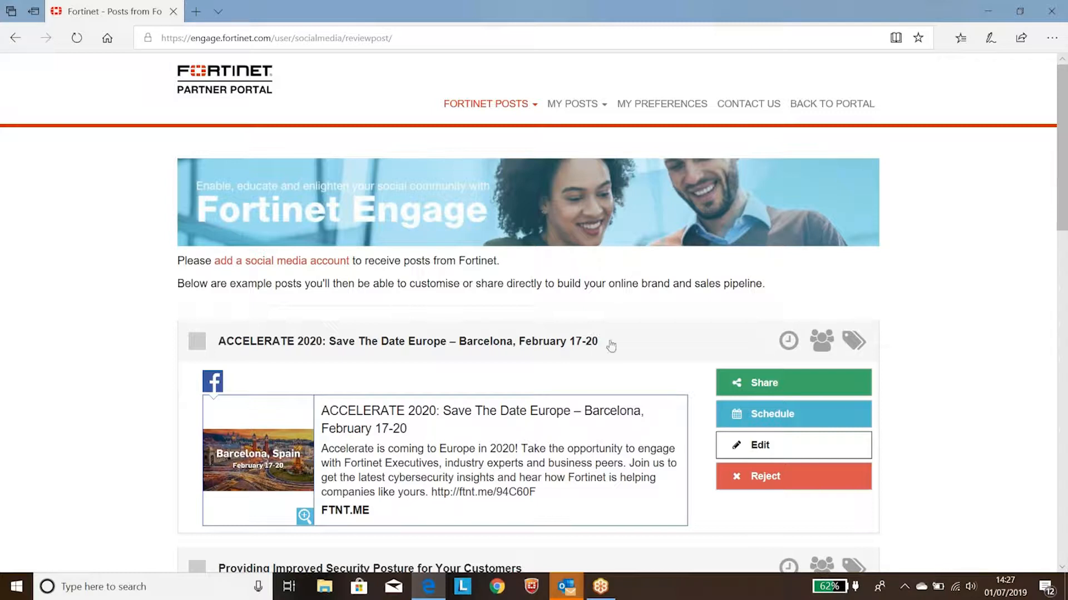
Step: Start adding a social media account in Fortinet Engage and choose Twitter as the network
{"action": "scroll", "coordinate": [608, 346], "scroll_direction": "down", "scroll_amount": 2}
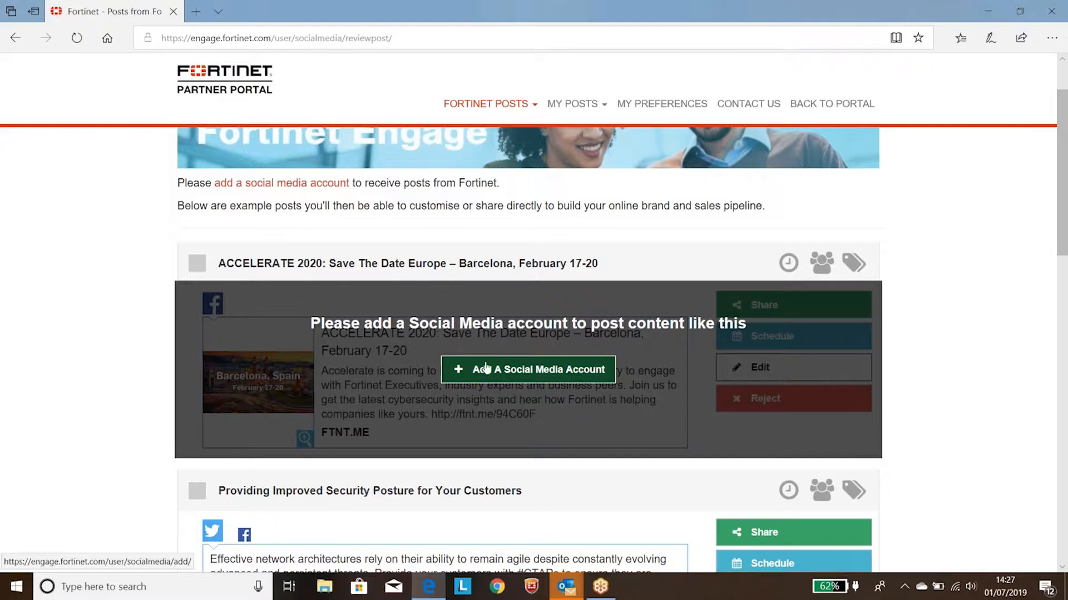
{"action": "scroll", "coordinate": [534, 347], "scroll_direction": "up", "scroll_amount": 2}
{"action": "left_click", "coordinate": [501, 104]}
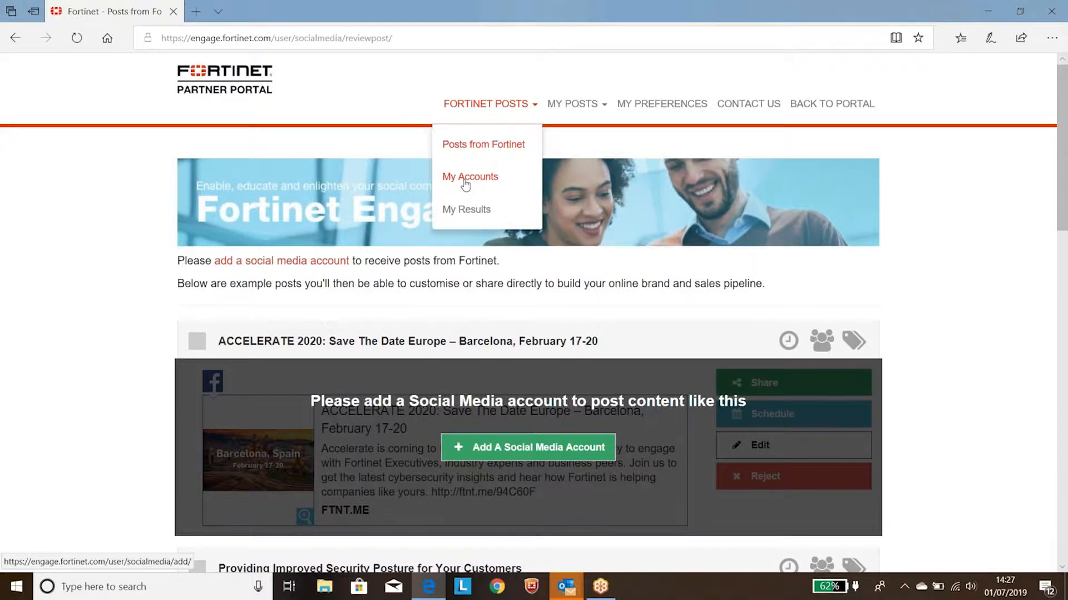
{"action": "left_click", "coordinate": [520, 455]}
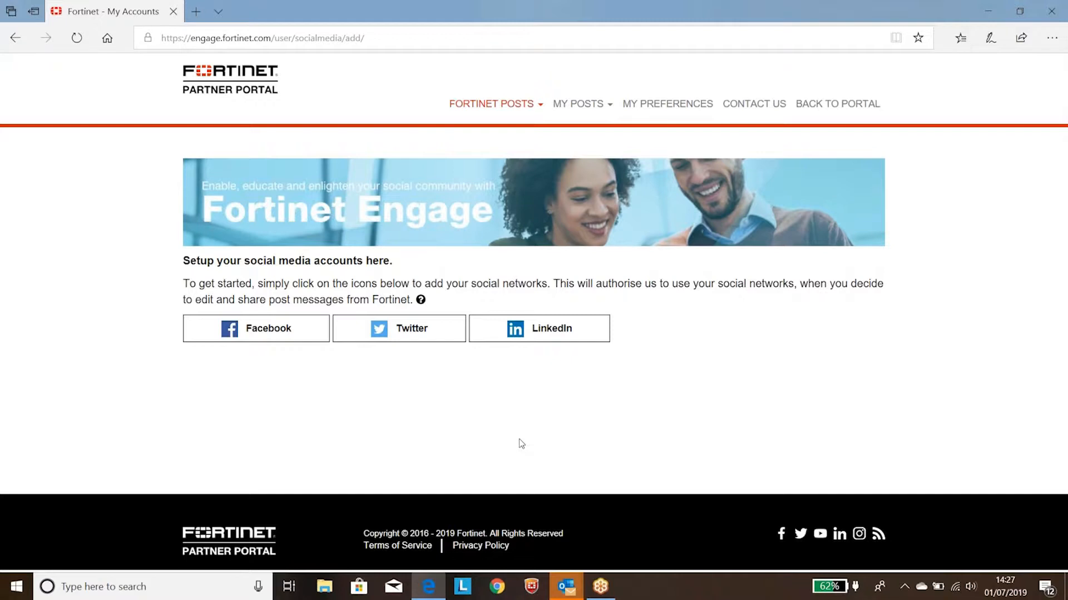
{"action": "left_click", "coordinate": [412, 333]}
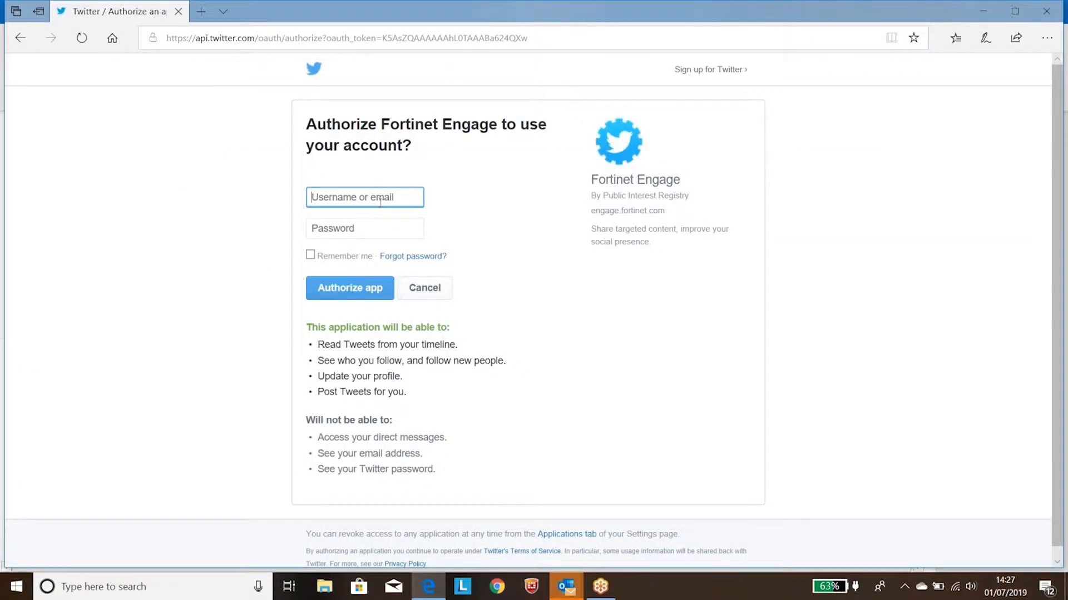
Step: Enter the Twitter username and password and authorize Fortinet Engage to use the account
{"action": "type", "text": "martinwratten"}
{"action": "left_click", "coordinate": [367, 229]}
{"action": "type", "text": "************"}
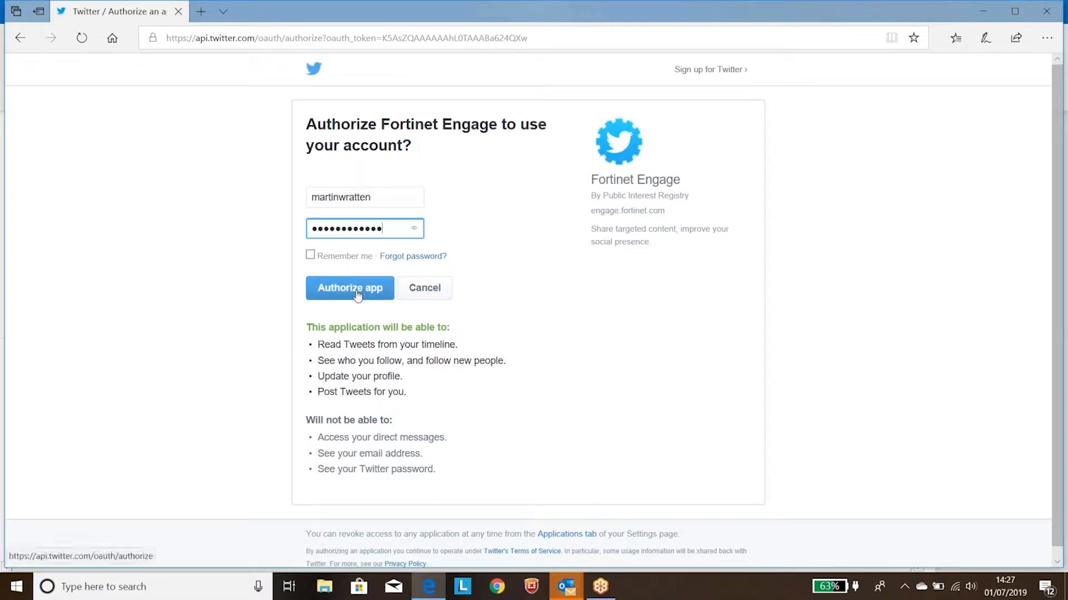
{"action": "left_click", "coordinate": [345, 298]}
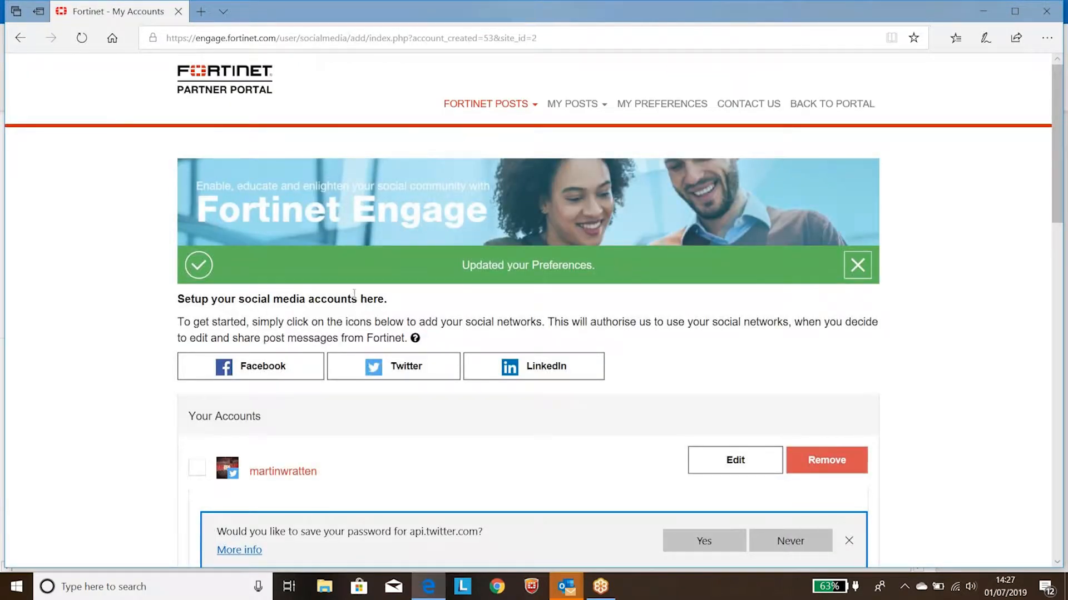
Step: Maximize the window and go to the topic preferences of the connected Twitter account
{"action": "left_click", "coordinate": [1015, 11]}
{"action": "scroll", "coordinate": [709, 338], "scroll_direction": "down", "scroll_amount": 4}
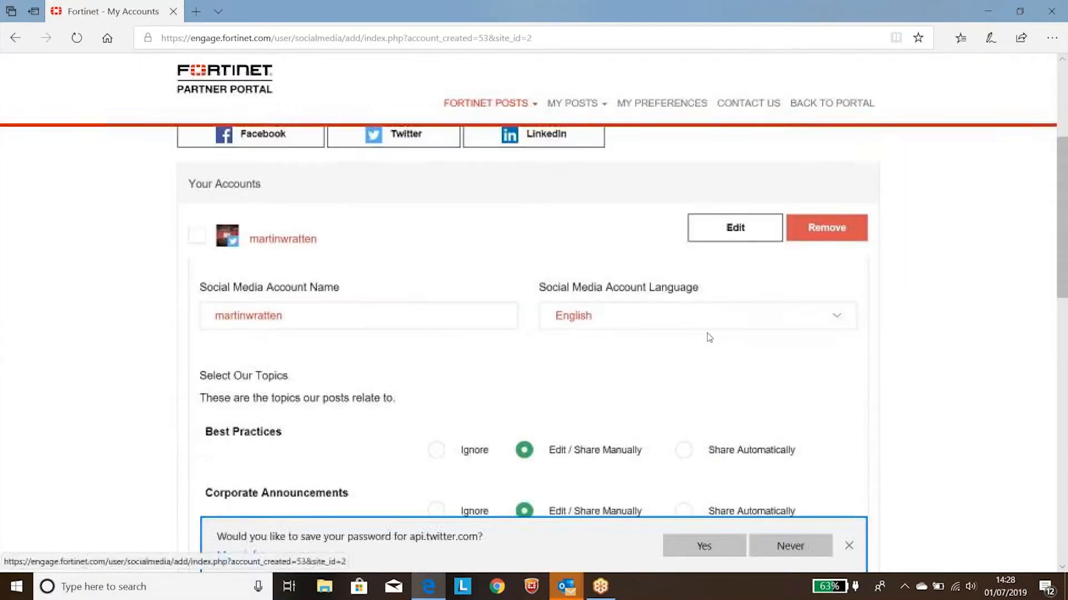
{"action": "scroll", "coordinate": [709, 337], "scroll_direction": "down", "scroll_amount": 1}
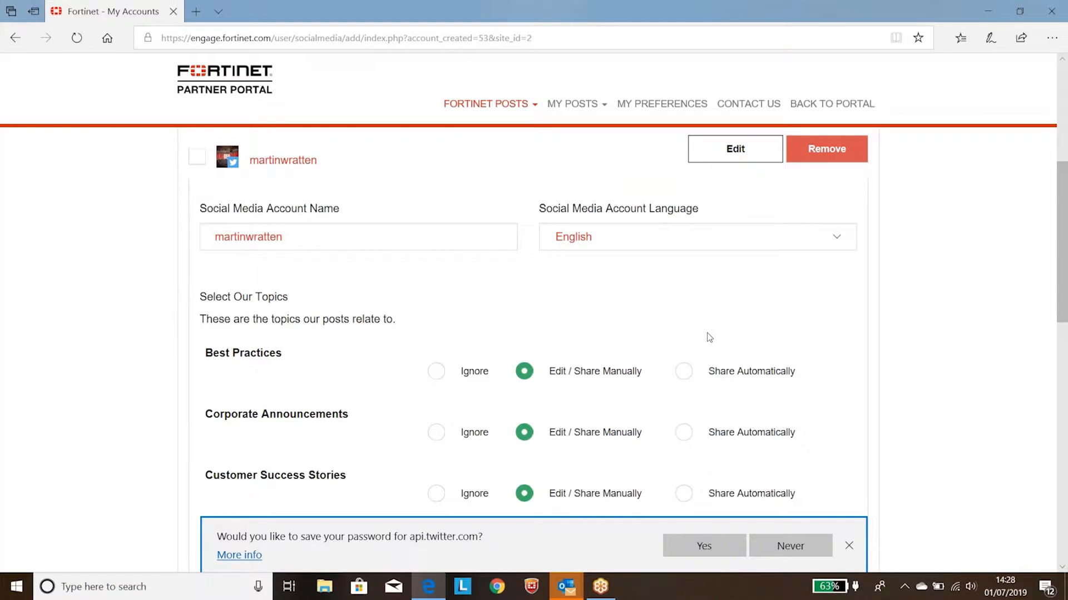
{"action": "scroll", "coordinate": [709, 337], "scroll_direction": "down", "scroll_amount": 1}
{"action": "left_click_drag", "start_coordinate": [291, 219], "coordinate": [201, 223]}
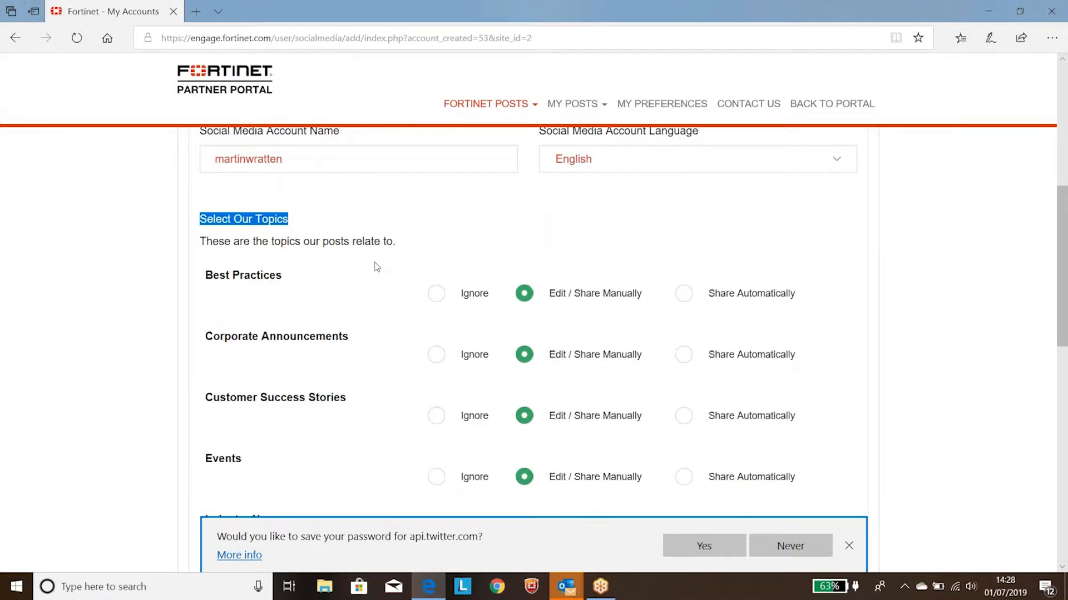
Step: Try Ignore and Share Automatically for the Best Practices and Corporate Announcements topics, returning both to Edit / Share Manually
{"action": "left_click", "coordinate": [439, 296]}
{"action": "left_click", "coordinate": [439, 357]}
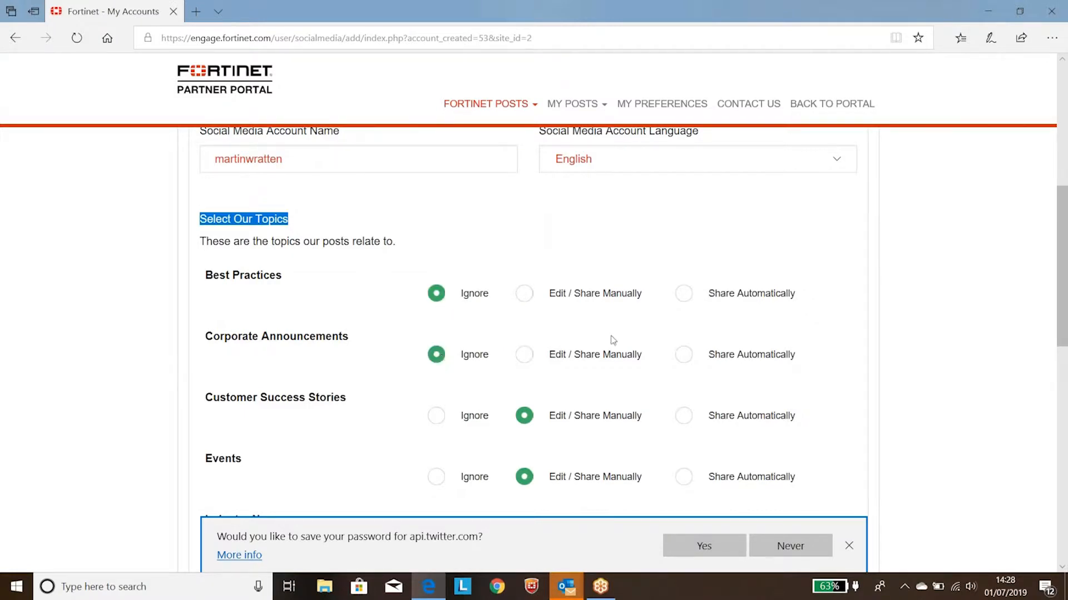
{"action": "left_click", "coordinate": [526, 355]}
{"action": "left_click", "coordinate": [526, 297]}
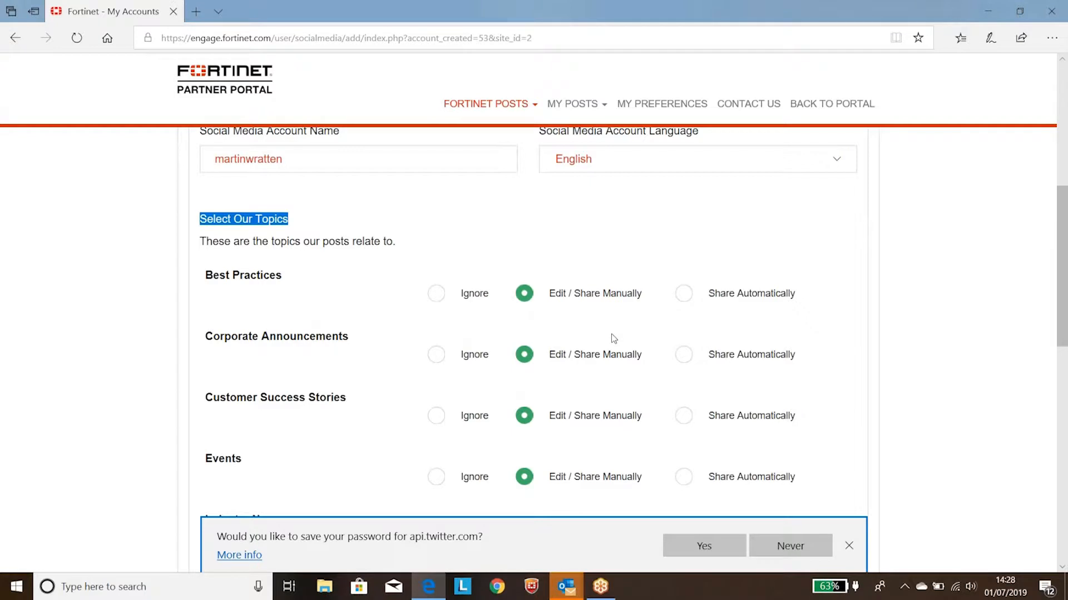
{"action": "left_click", "coordinate": [683, 296]}
{"action": "left_click", "coordinate": [680, 360]}
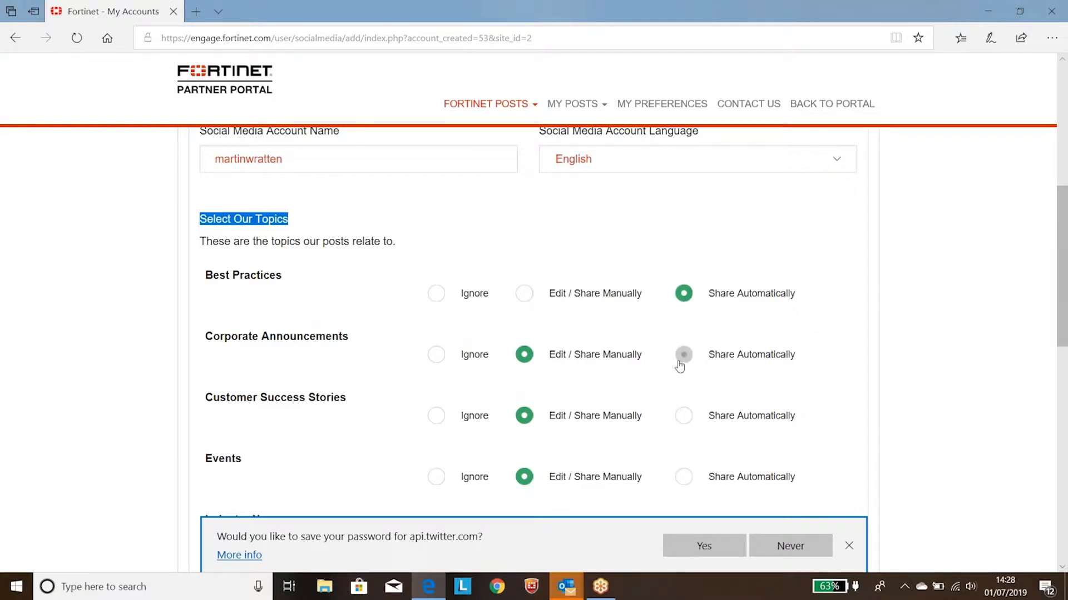
{"action": "left_click", "coordinate": [525, 355]}
{"action": "left_click", "coordinate": [526, 296]}
Step: Go through the remaining topic and audience preferences and open the Posts from Fortinet list
{"action": "scroll", "coordinate": [530, 303], "scroll_direction": "down", "scroll_amount": 4}
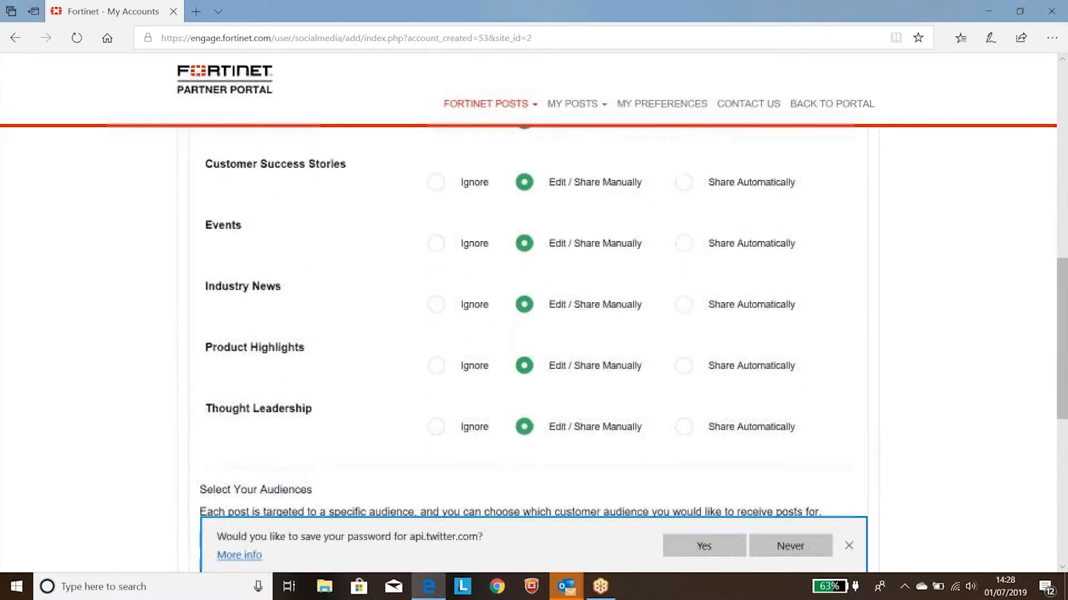
{"action": "scroll", "coordinate": [625, 336], "scroll_direction": "down", "scroll_amount": 5}
{"action": "left_click", "coordinate": [832, 420]}
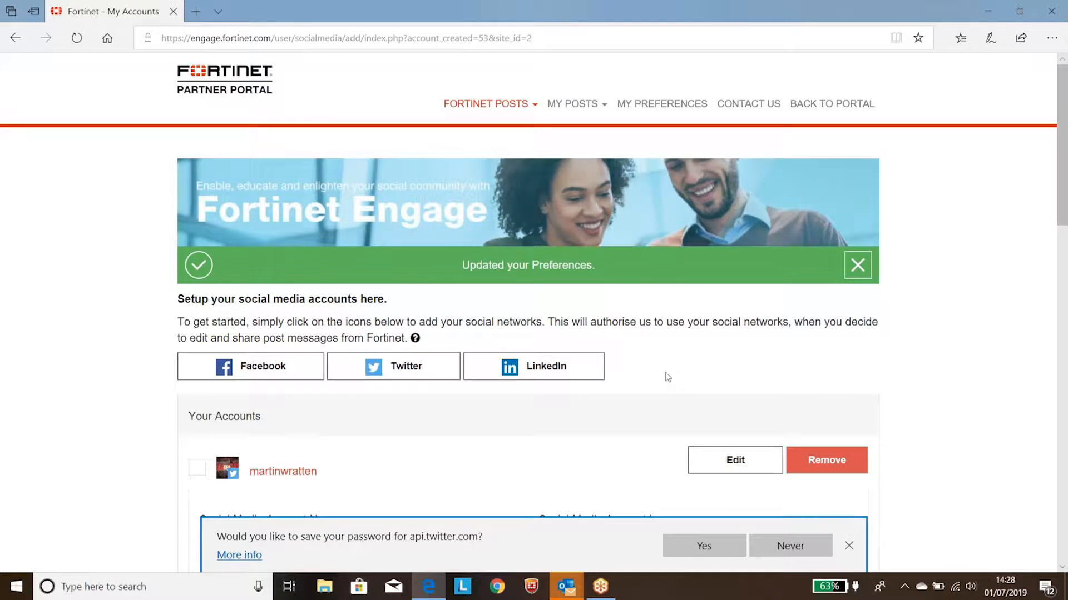
{"action": "scroll", "coordinate": [667, 373], "scroll_direction": "down", "scroll_amount": 3}
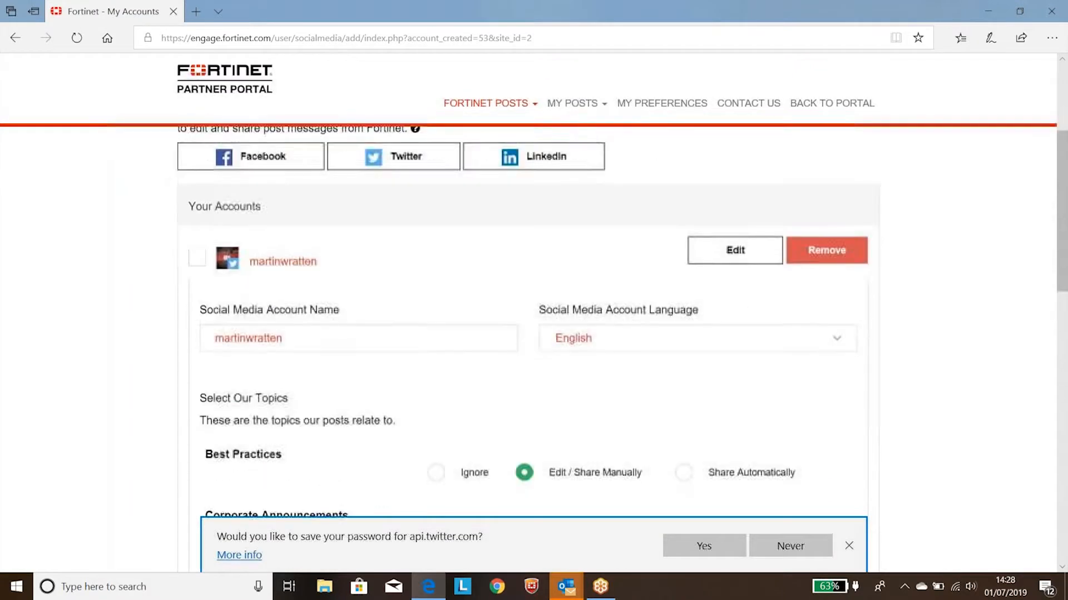
{"action": "scroll", "coordinate": [666, 370], "scroll_direction": "up", "scroll_amount": 3}
{"action": "left_click", "coordinate": [498, 111]}
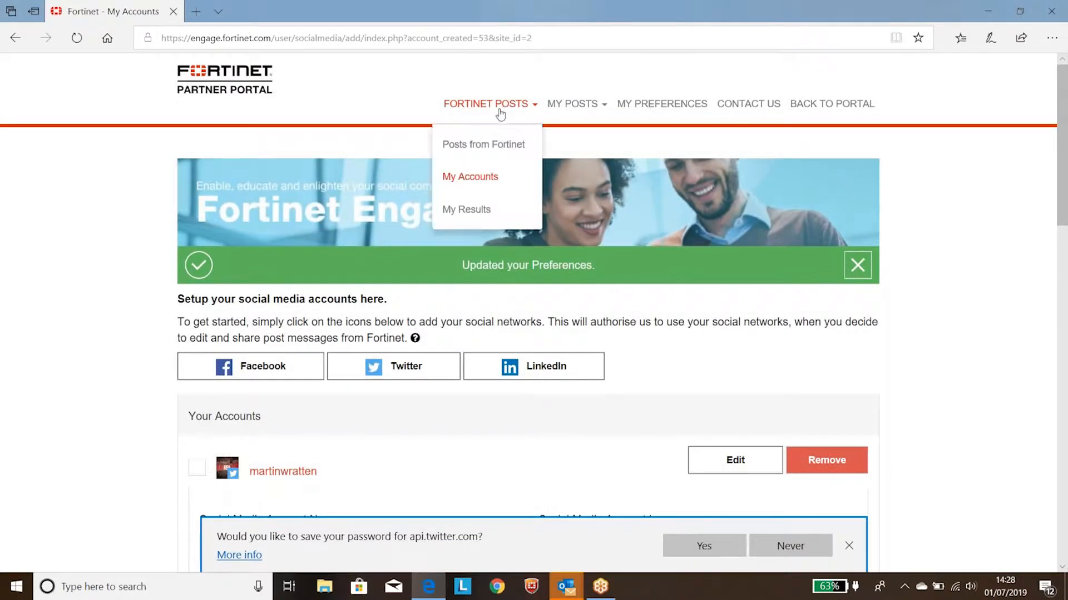
{"action": "left_click", "coordinate": [484, 144]}
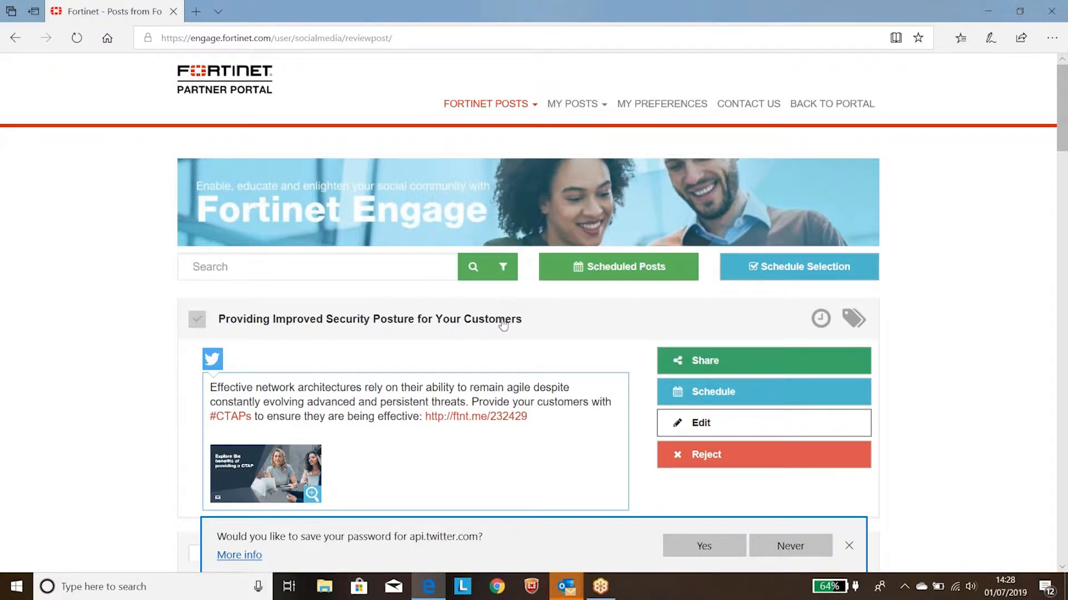
Step: Browse the available posts and examine the share and schedule options of "Providing Improved Security Posture for Your Customers" without using them
{"action": "scroll", "coordinate": [498, 318], "scroll_direction": "down", "scroll_amount": 4}
{"action": "scroll", "coordinate": [500, 318], "scroll_direction": "down", "scroll_amount": 3}
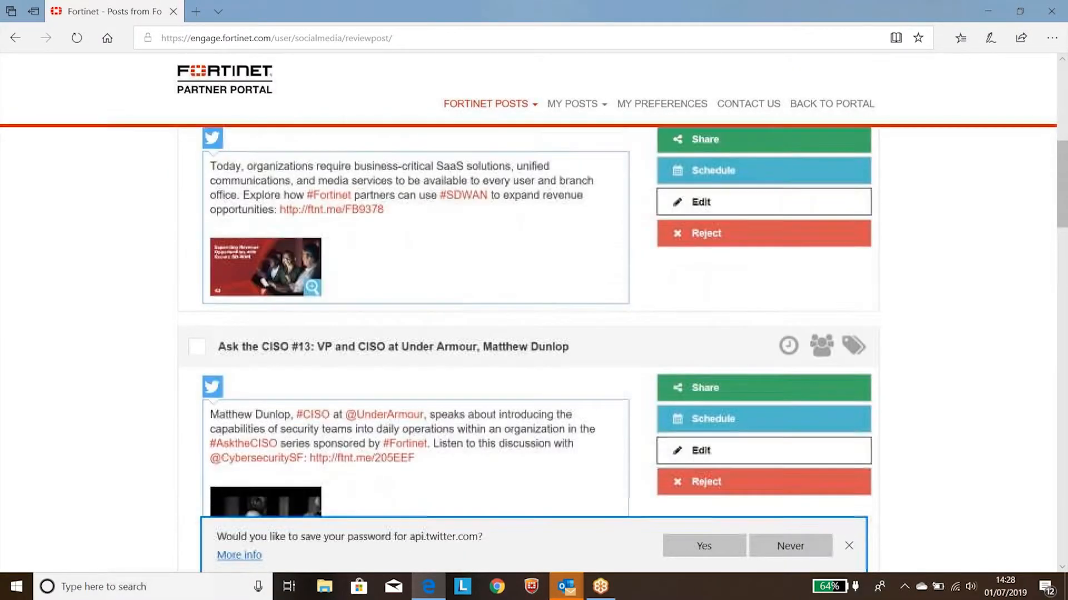
{"action": "scroll", "coordinate": [503, 318], "scroll_direction": "up", "scroll_amount": 5}
{"action": "scroll", "coordinate": [503, 317], "scroll_direction": "up", "scroll_amount": 1}
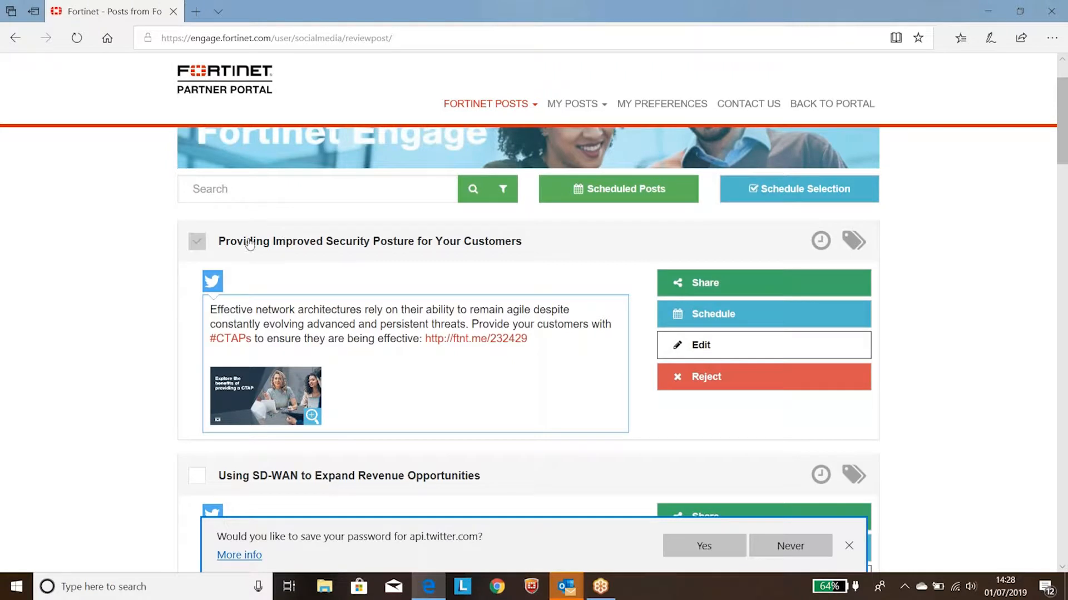
{"action": "left_click", "coordinate": [723, 288]}
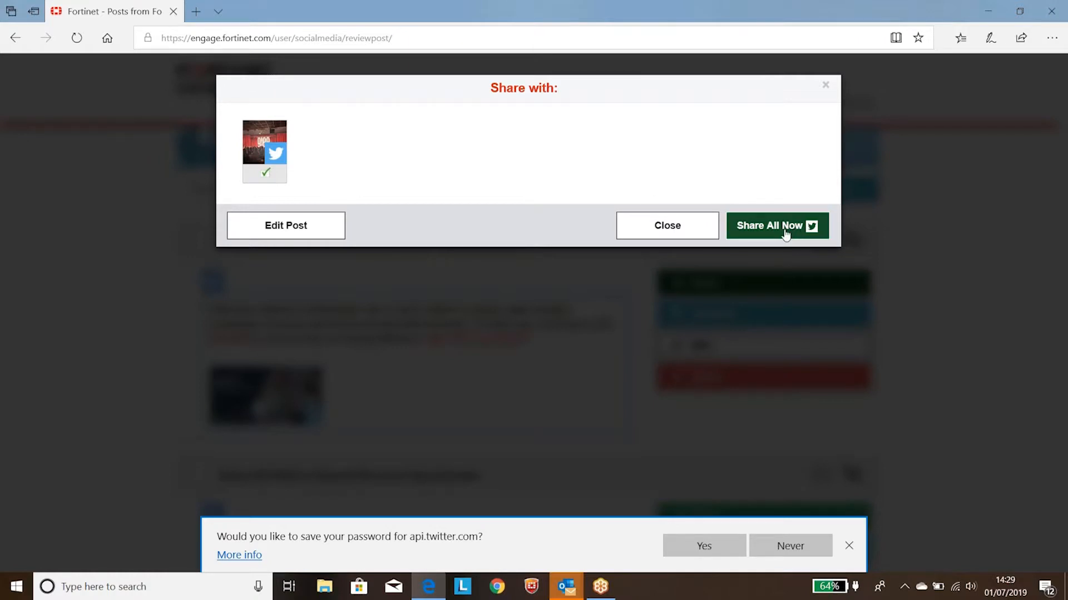
{"action": "left_click", "coordinate": [687, 227]}
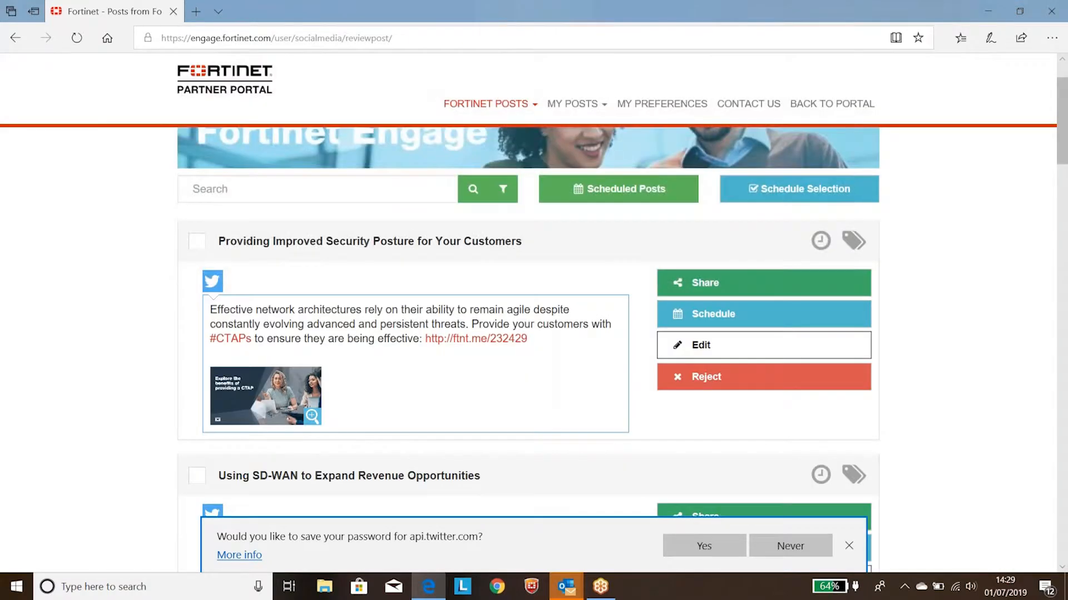
{"action": "left_click", "coordinate": [700, 344]}
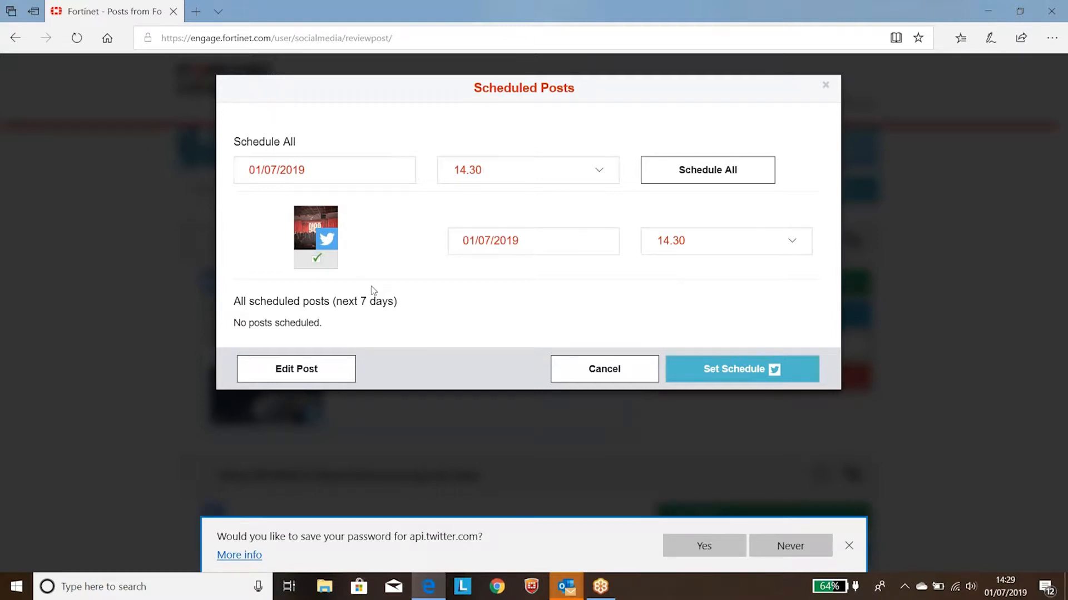
{"action": "left_click", "coordinate": [568, 372]}
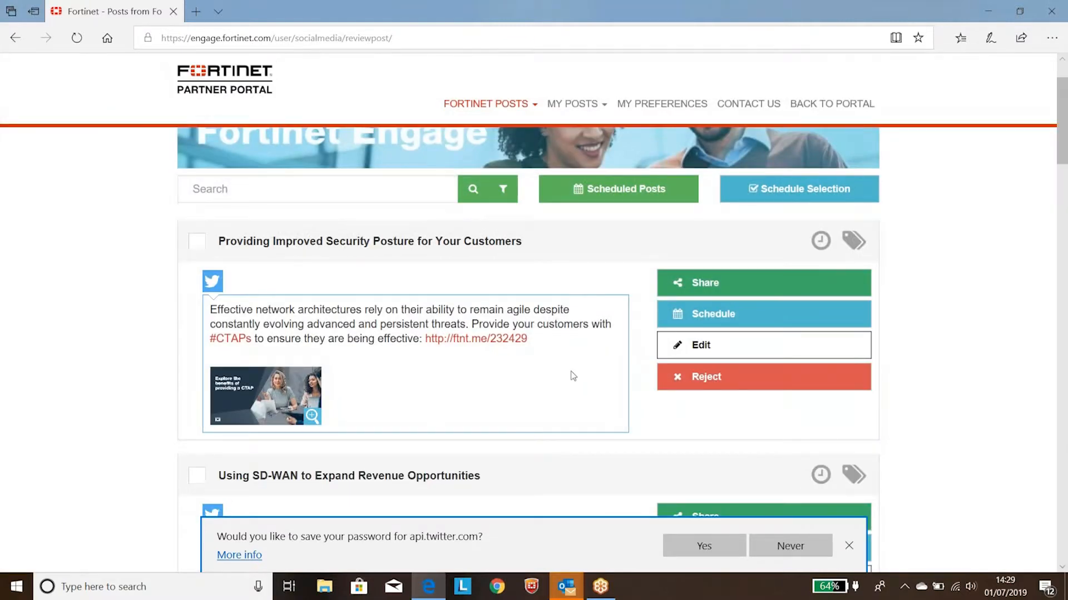
Step: Open "Providing Improved Security Posture for Your Customers" for editing, review its text and share it immediately to the connected Twitter account
{"action": "left_click", "coordinate": [697, 346]}
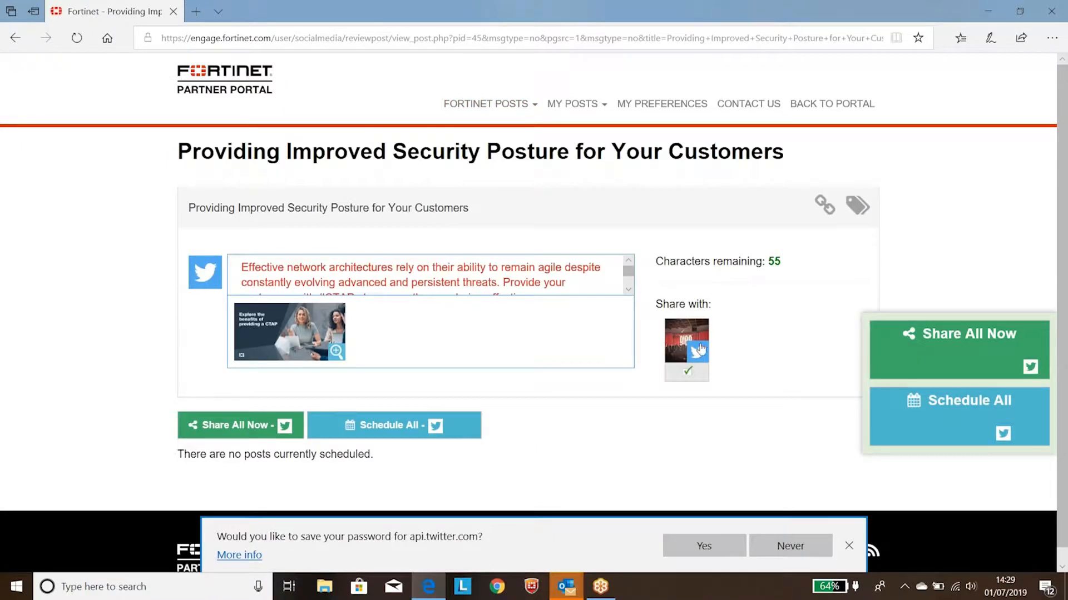
{"action": "left_click", "coordinate": [630, 291]}
{"action": "left_click", "coordinate": [630, 291]}
{"action": "left_click", "coordinate": [630, 290]}
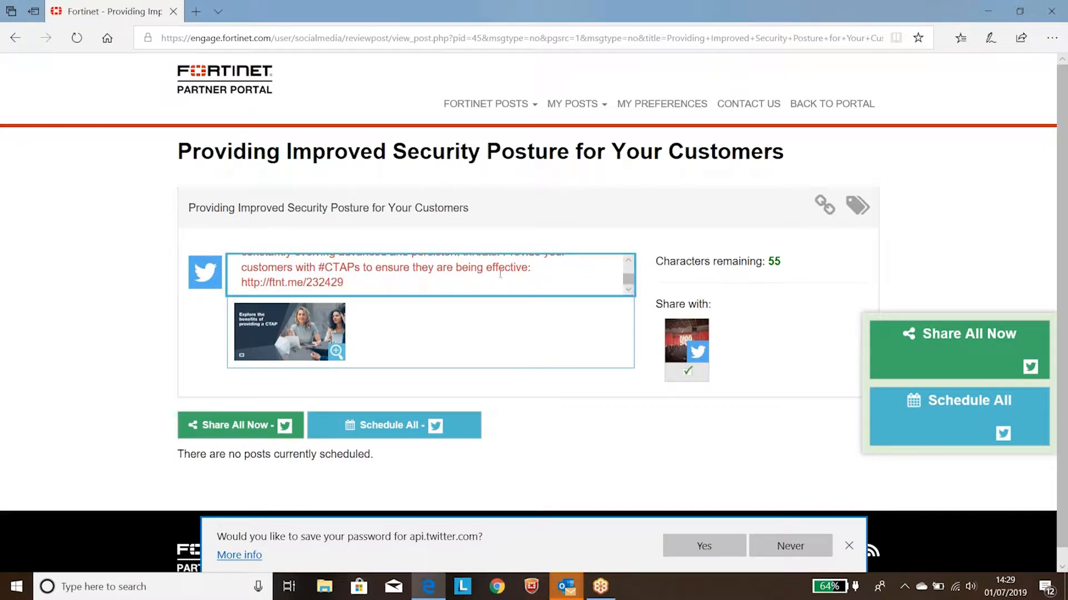
{"action": "left_click_drag", "start_coordinate": [534, 267], "coordinate": [484, 267]}
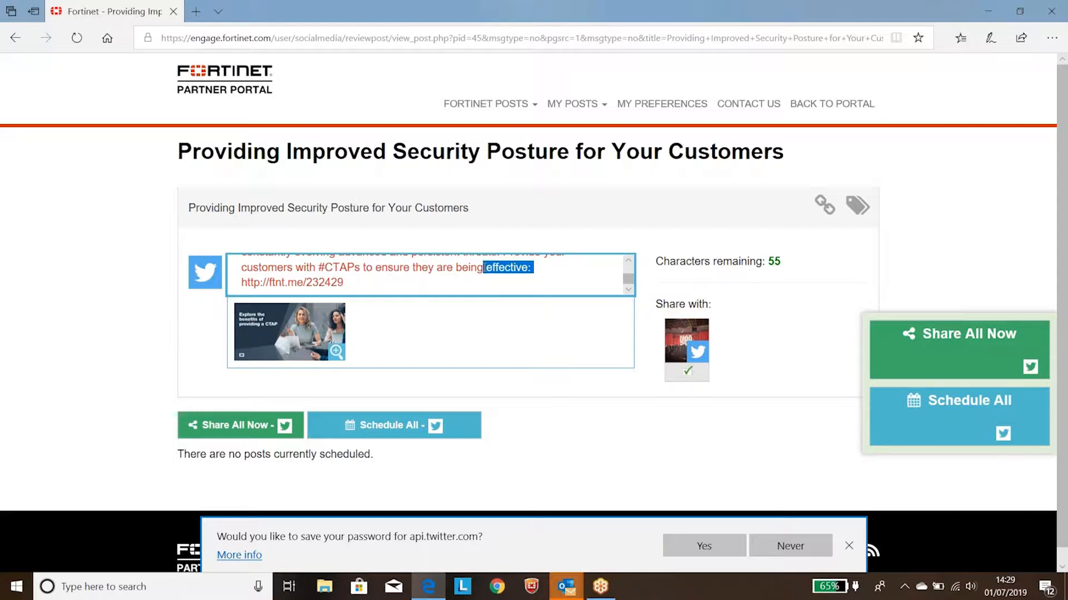
{"action": "left_click", "coordinate": [213, 433]}
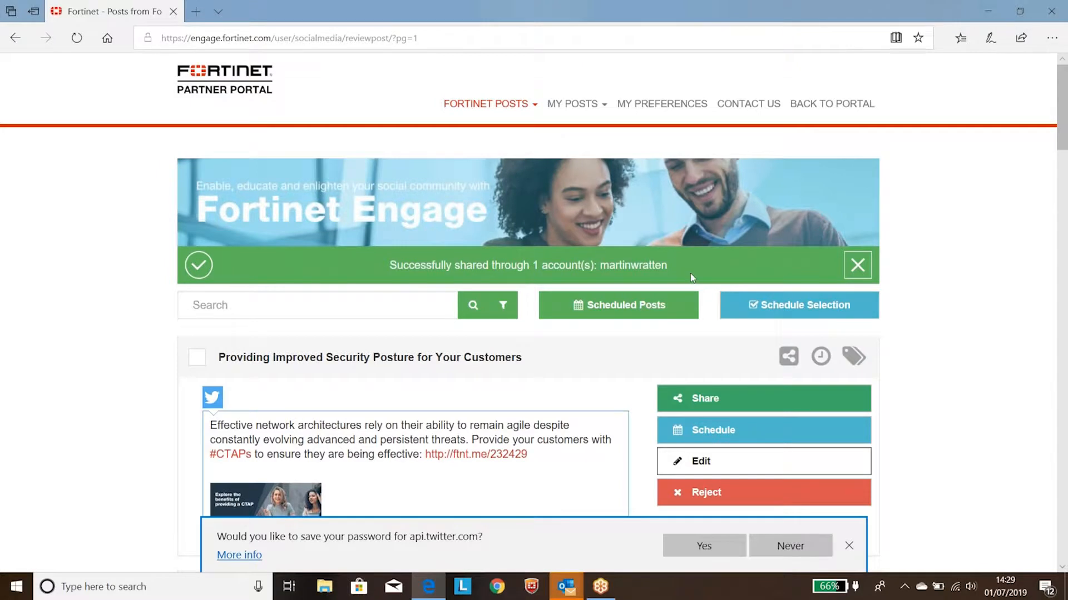
{"action": "left_click_drag", "start_coordinate": [690, 273], "coordinate": [418, 274]}
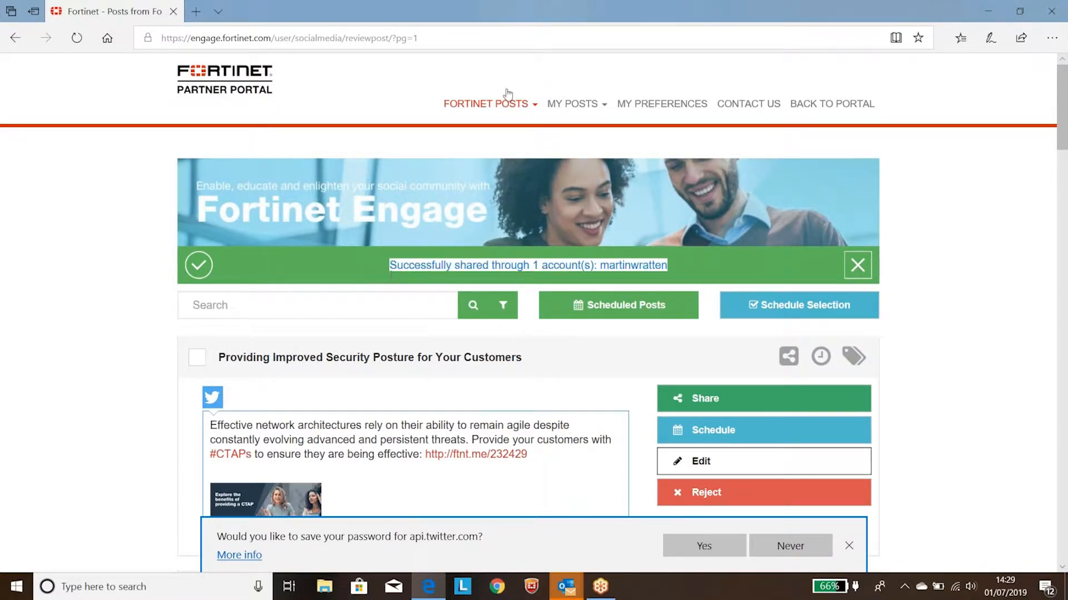
Step: Open My Accounts and collapse the connected Twitter account's settings to reach the Email Notifications section
{"action": "mouse_move", "coordinate": [505, 114]}
{"action": "left_click", "coordinate": [484, 177]}
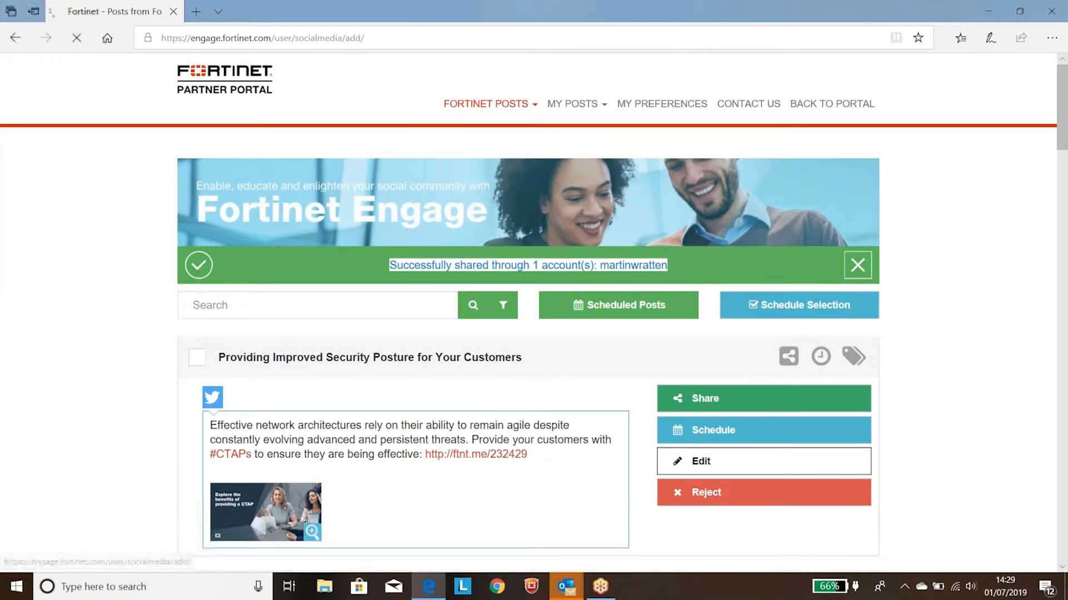
{"action": "left_click", "coordinate": [717, 423]}
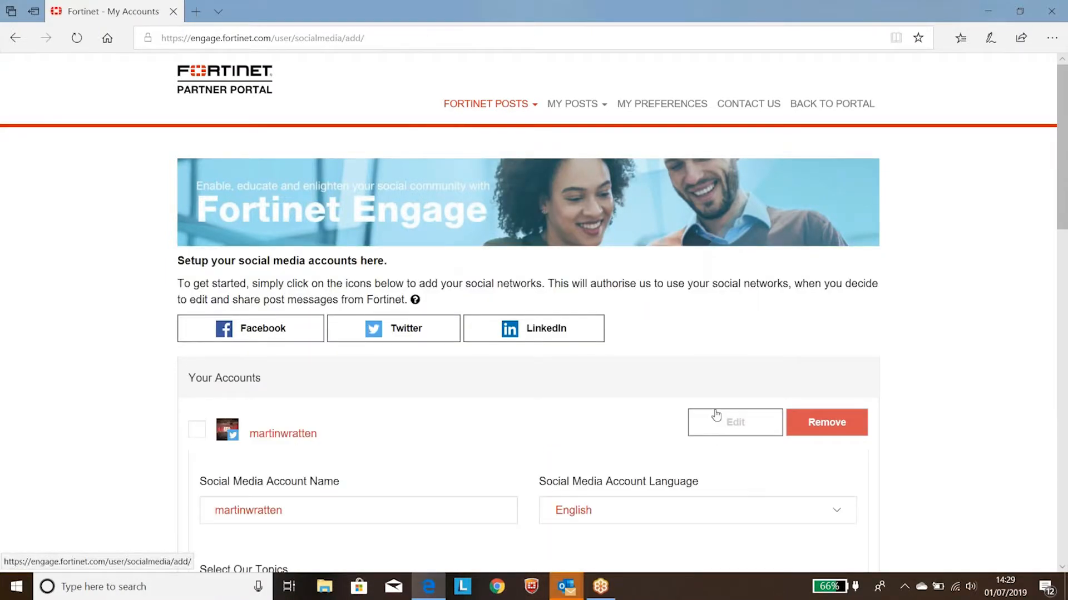
{"action": "left_click", "coordinate": [720, 427]}
{"action": "scroll", "coordinate": [718, 345], "scroll_direction": "down", "scroll_amount": 4}
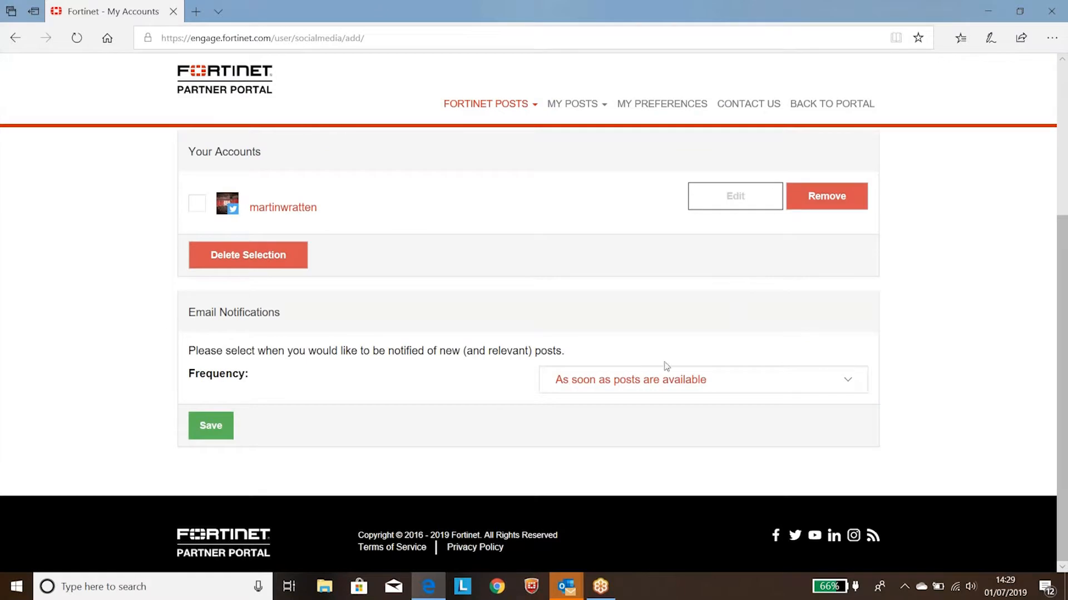
Step: Examine the frequency options for e-mail notifications about new posts
{"action": "left_click", "coordinate": [671, 380]}
{"action": "left_click", "coordinate": [647, 379]}
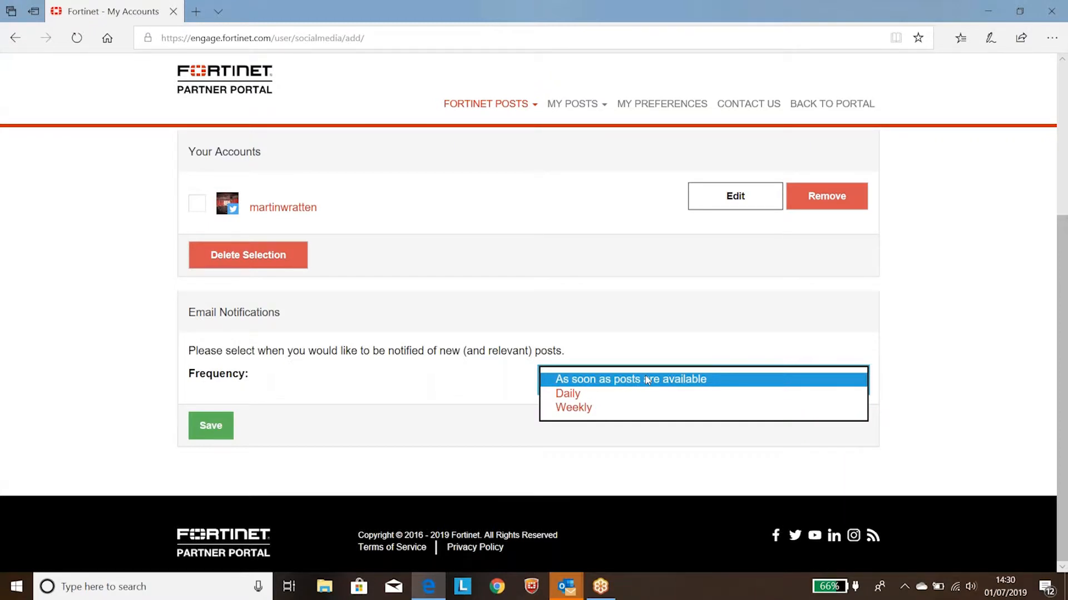
Step: Switch to Outlook, review the "New Fortinet Engage posts to review, edit or publish." e-mail and open "SD-WAN Delivers Digital Transformation to Your Next-Gen Branch" from it
{"action": "mouse_move", "coordinate": [561, 594]}
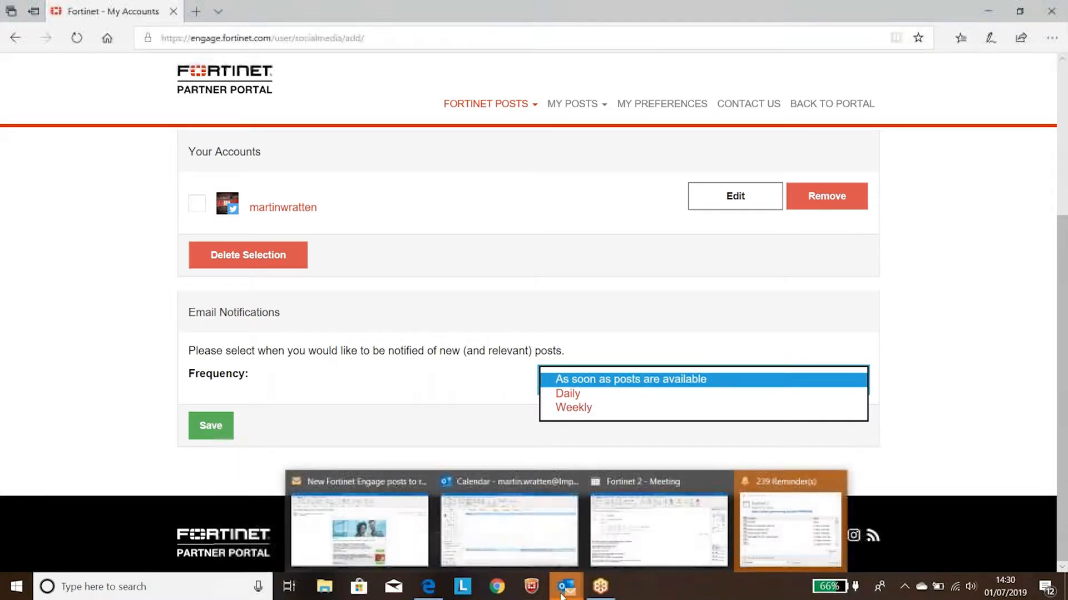
{"action": "left_click", "coordinate": [347, 522]}
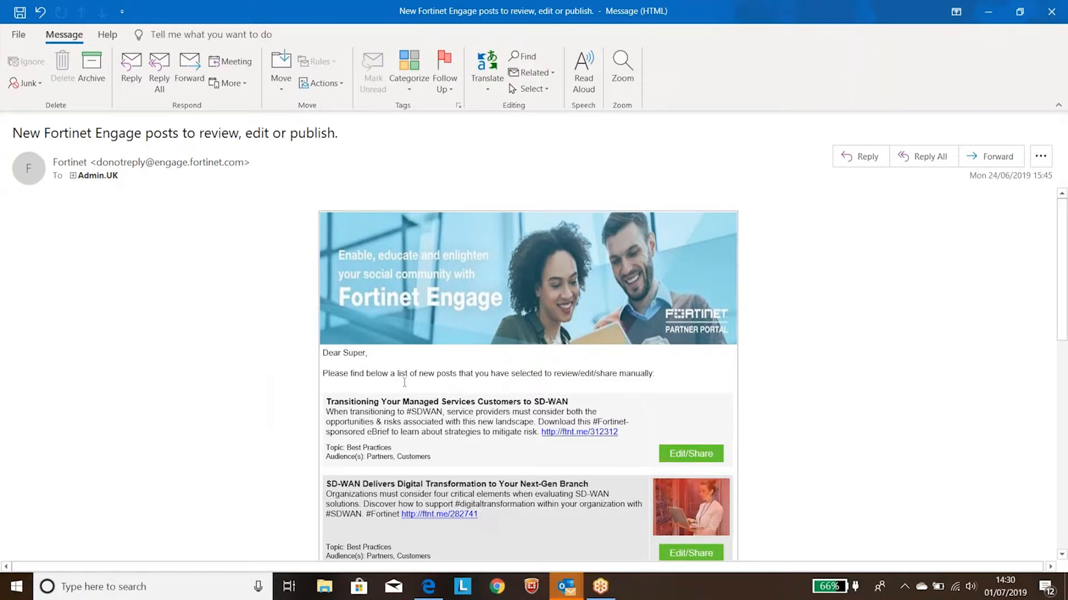
{"action": "scroll", "coordinate": [404, 382], "scroll_direction": "down", "scroll_amount": 2}
{"action": "scroll", "coordinate": [548, 432], "scroll_direction": "down", "scroll_amount": 1}
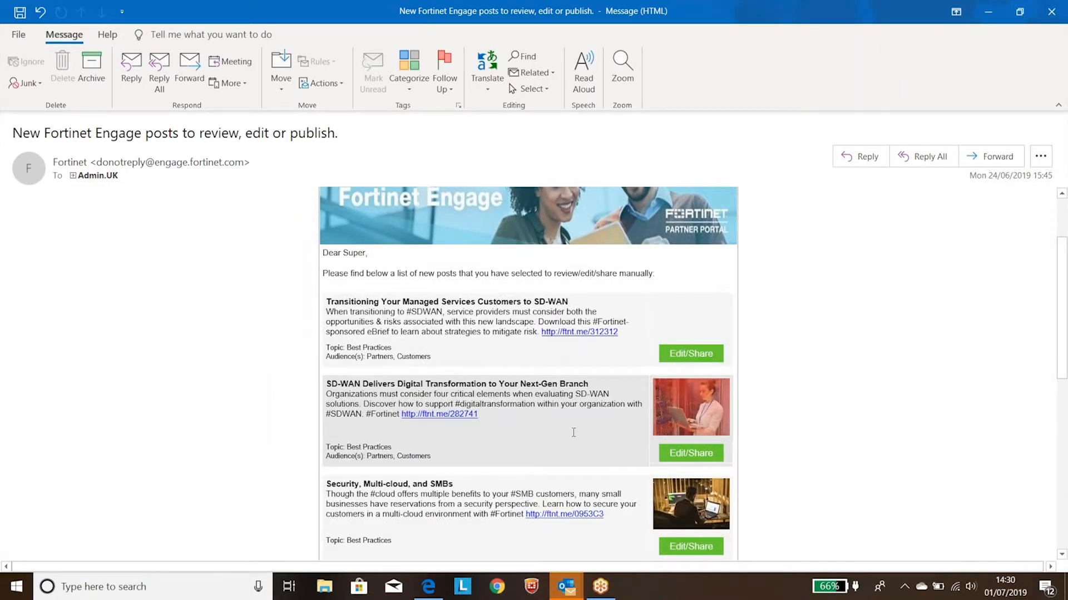
{"action": "left_click", "coordinate": [693, 454]}
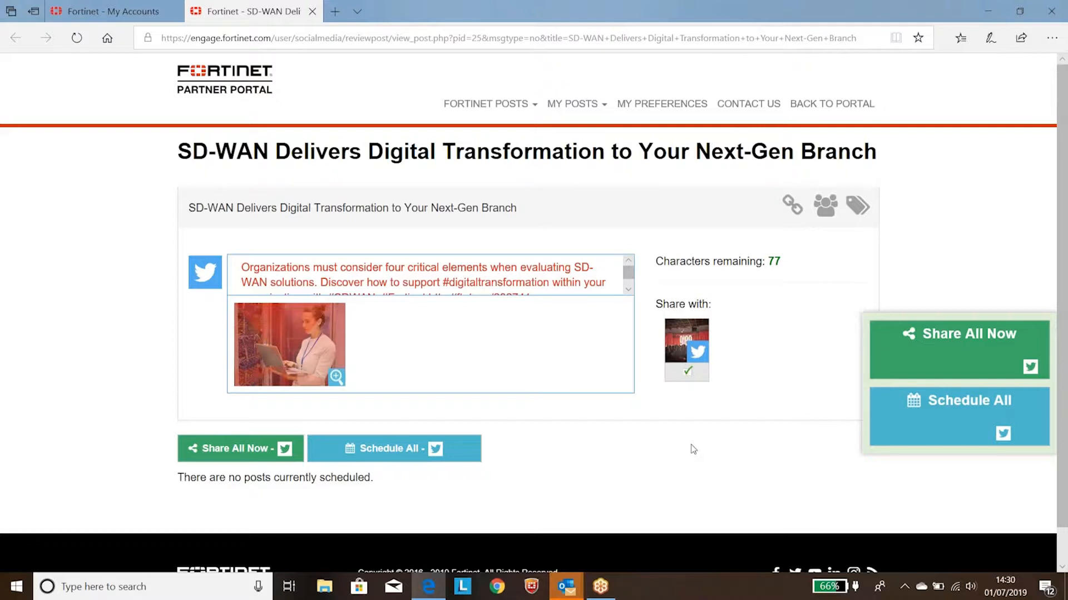
Step: Return to My Accounts, start adding a Facebook account and log in to Facebook with the account password
{"action": "left_click", "coordinate": [519, 110]}
{"action": "left_click", "coordinate": [489, 177]}
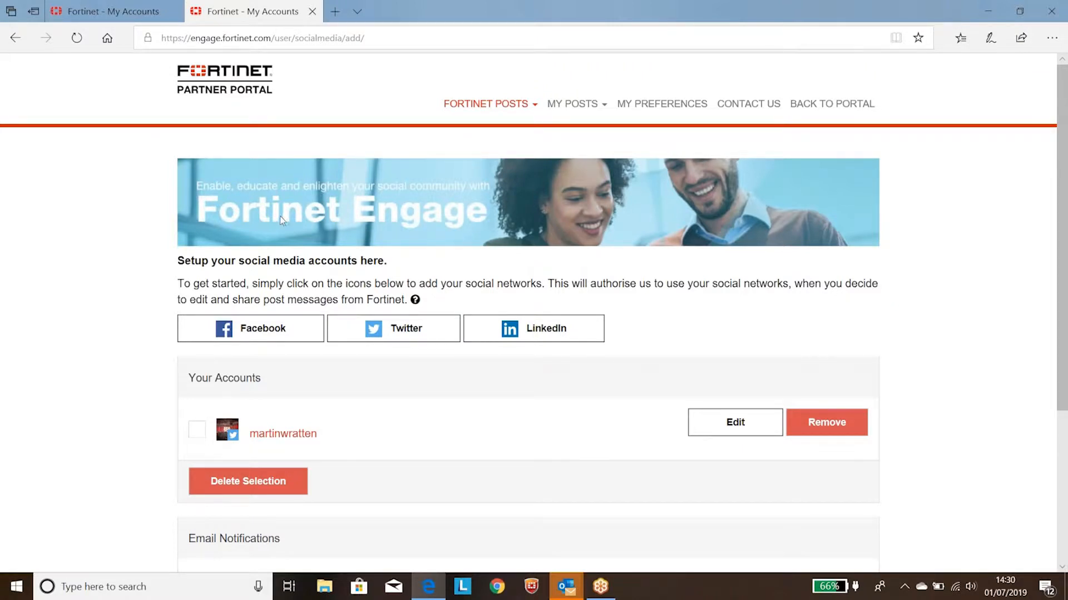
{"action": "left_click", "coordinate": [289, 342]}
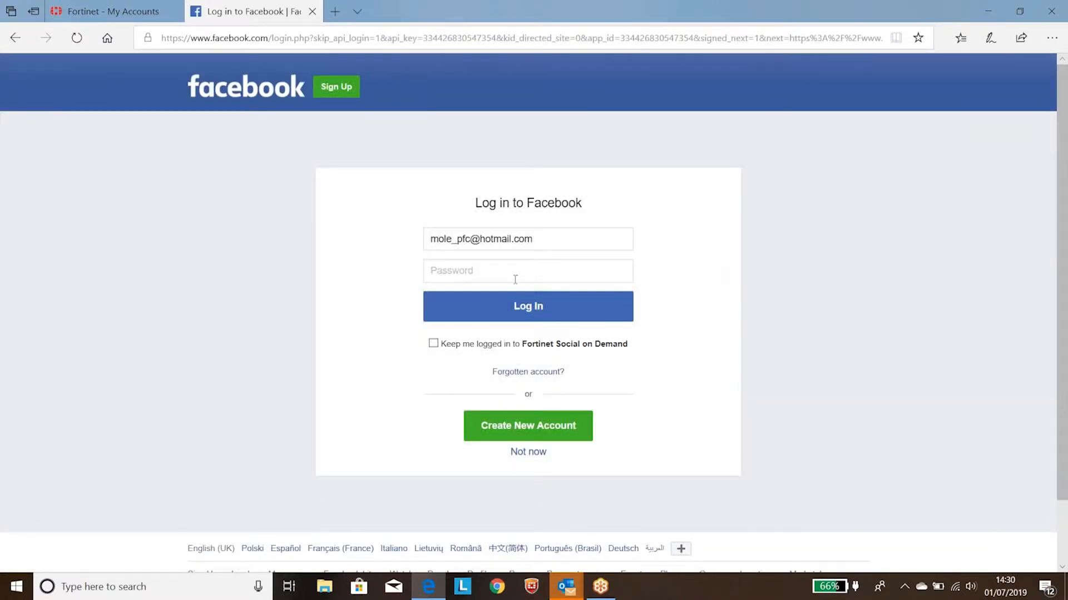
{"action": "type", "text": "●●●●●●●●●●●●●●●"}
{"action": "key", "text": "Return"}
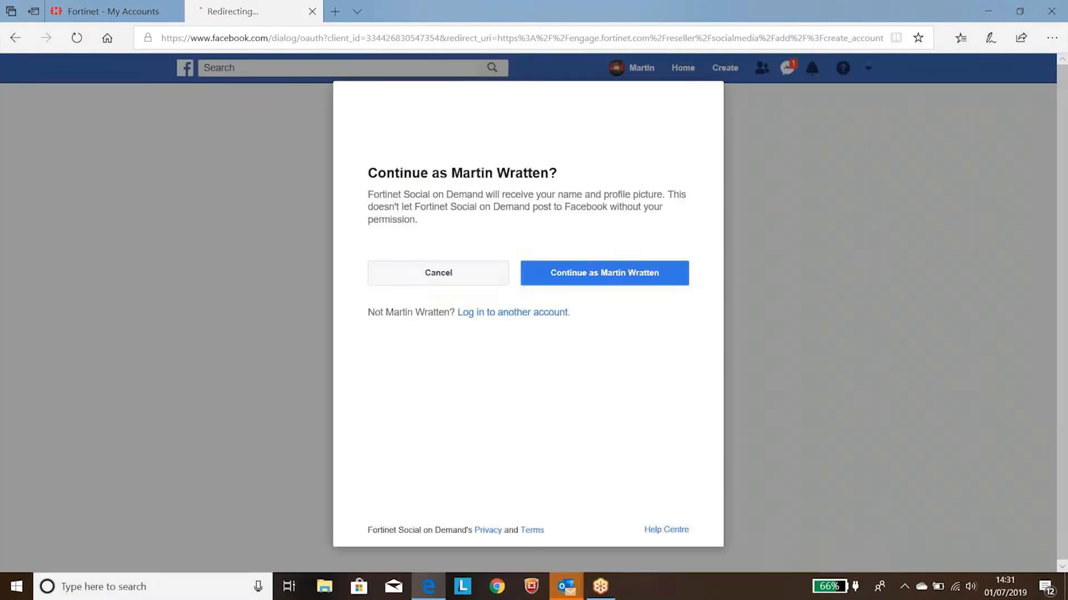
Step: Authorise Fortinet Social on Demand to manage and publish as the account holder's own-name Facebook Page, and save that Page in Account Pages
{"action": "left_click", "coordinate": [561, 283]}
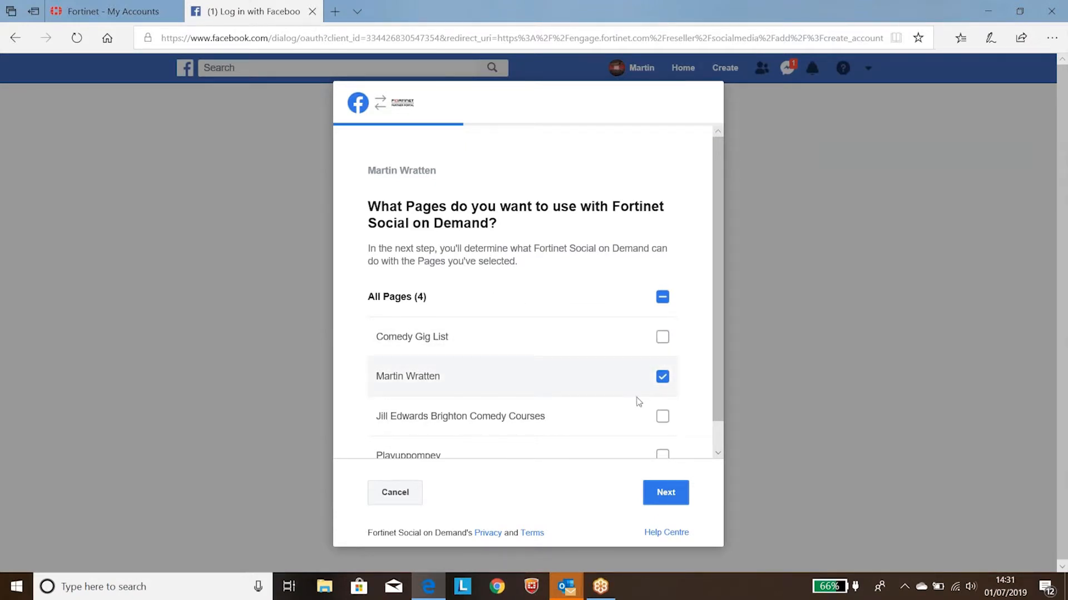
{"action": "scroll", "coordinate": [663, 387], "scroll_direction": "down", "scroll_amount": 1}
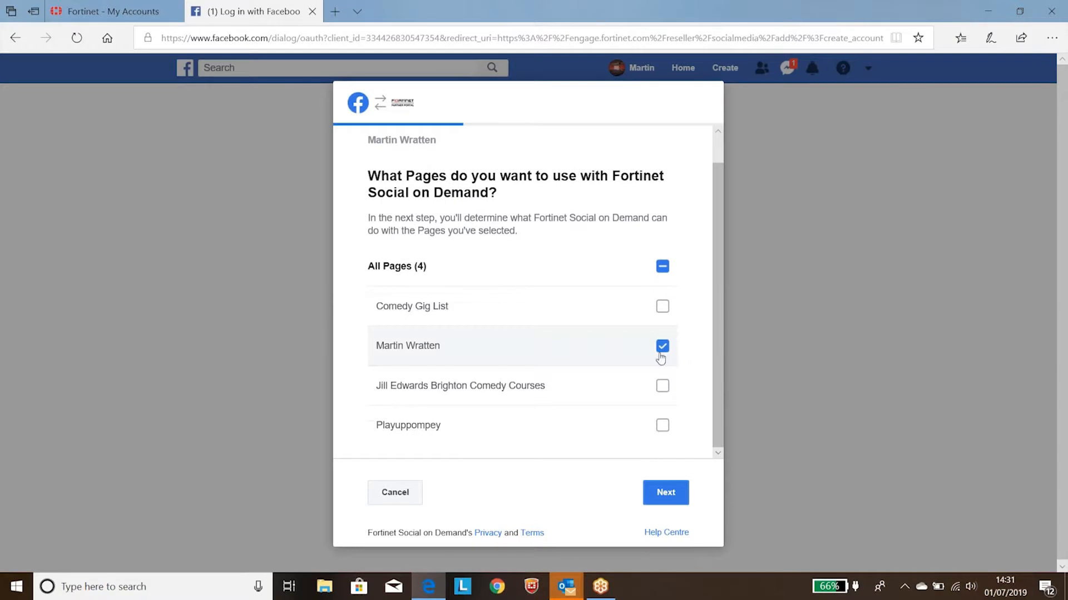
{"action": "left_click", "coordinate": [667, 496]}
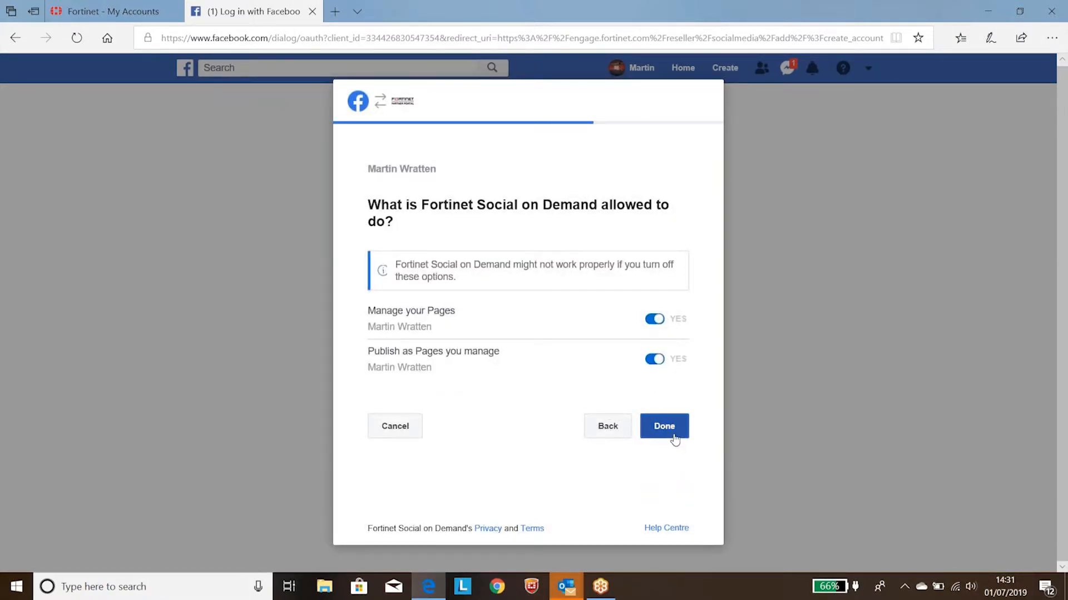
{"action": "left_click", "coordinate": [664, 427]}
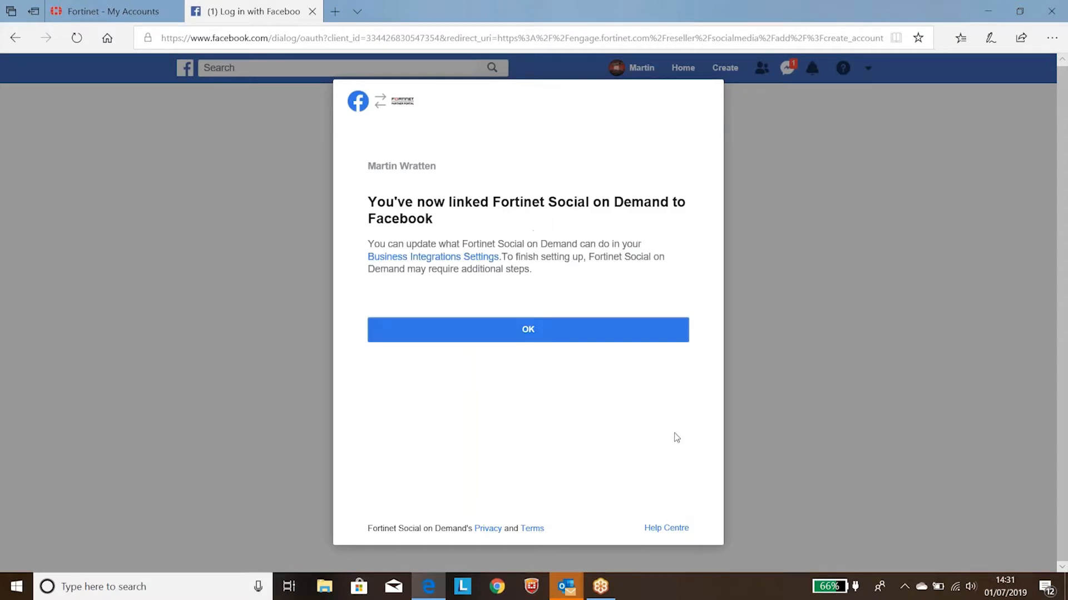
{"action": "left_click", "coordinate": [594, 337]}
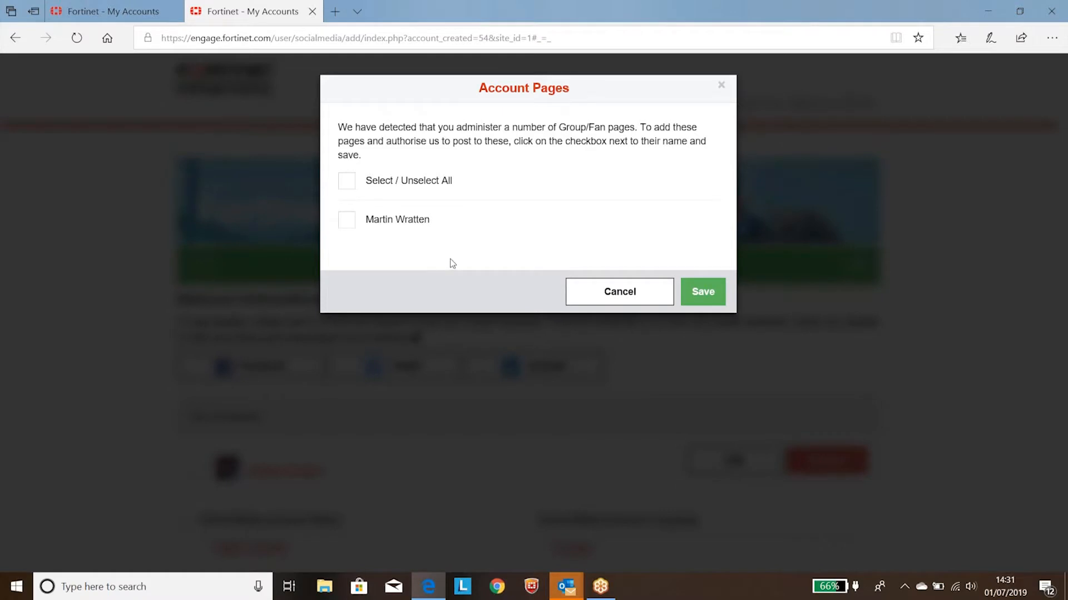
{"action": "left_click", "coordinate": [398, 227]}
{"action": "left_click", "coordinate": [715, 305]}
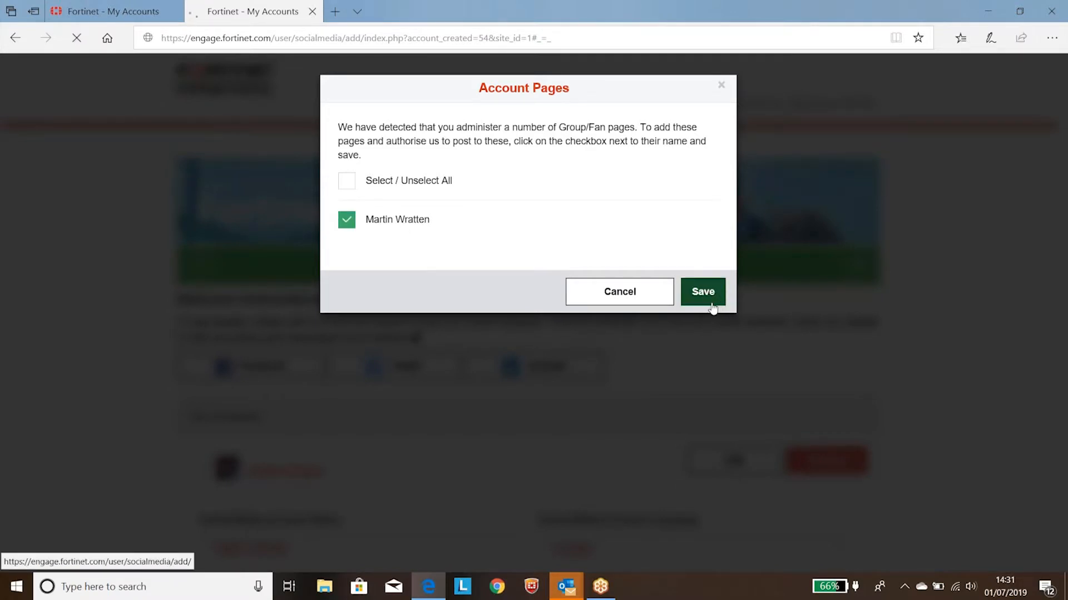
Step: Try selecting the added Facebook profile and Page in Your Accounts, and switch Best Practices to Ignore and back to Edit / Share Manually
{"action": "scroll", "coordinate": [706, 303], "scroll_direction": "down", "scroll_amount": 5}
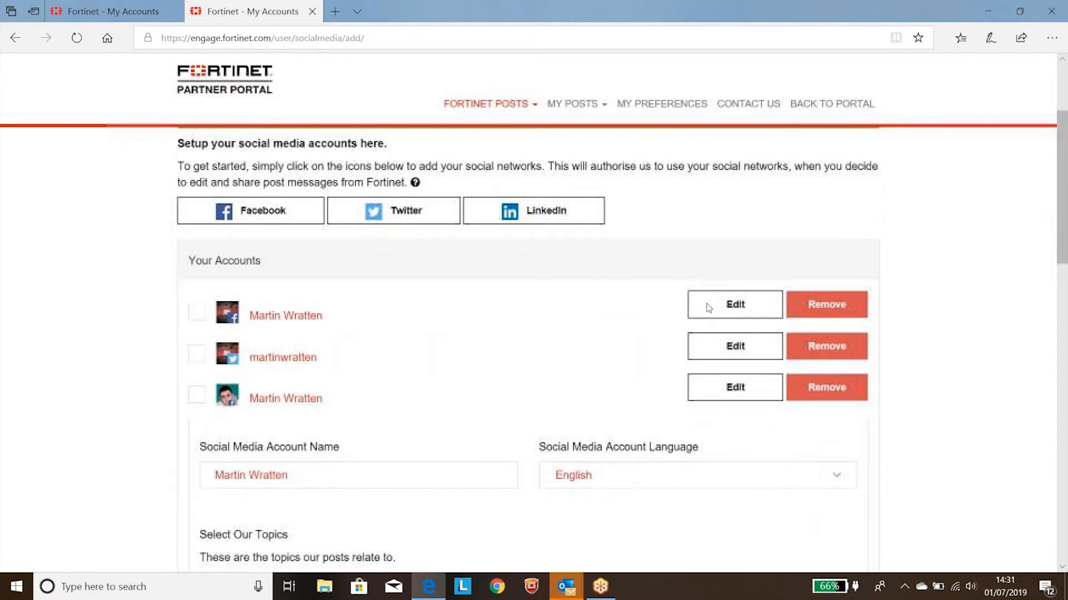
{"action": "left_click", "coordinate": [269, 328]}
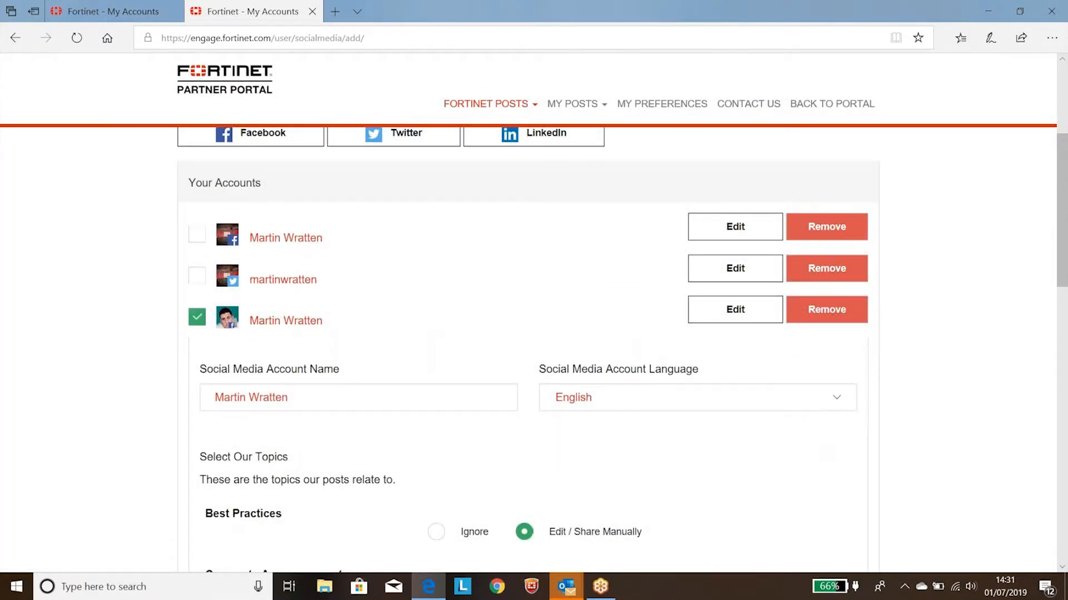
{"action": "left_click", "coordinate": [265, 239]}
{"action": "left_click", "coordinate": [263, 330]}
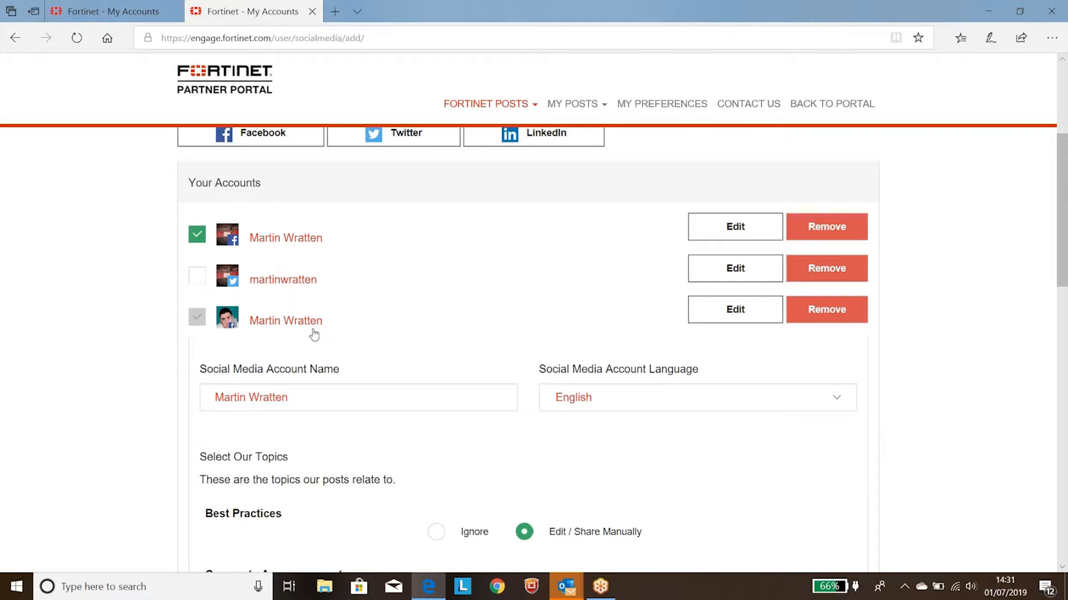
{"action": "scroll", "coordinate": [378, 356], "scroll_direction": "down", "scroll_amount": 3}
{"action": "left_click", "coordinate": [436, 376]}
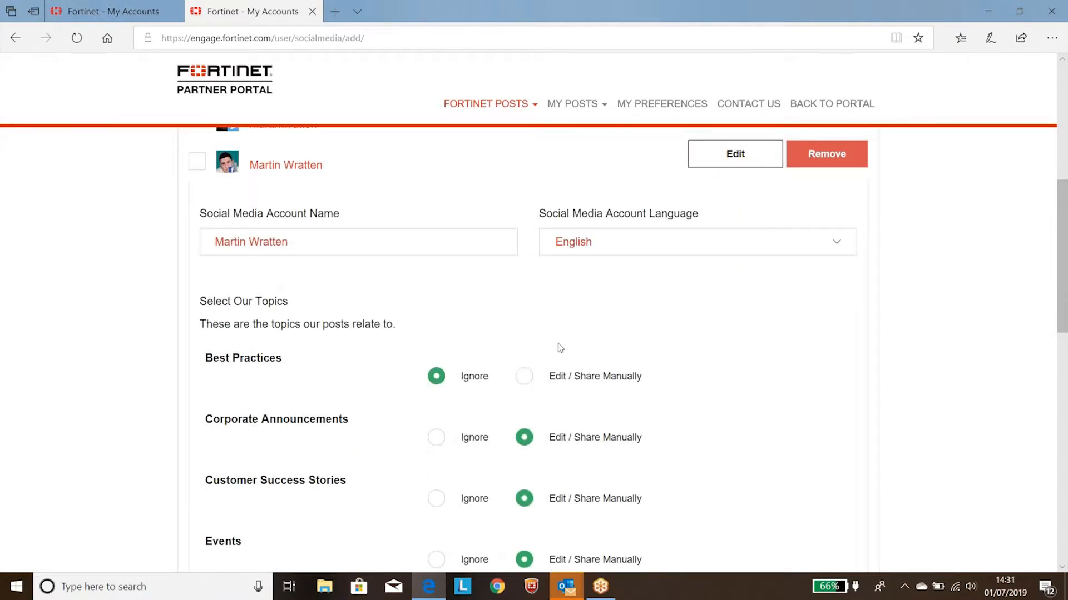
{"action": "left_click", "coordinate": [523, 377]}
{"action": "scroll", "coordinate": [475, 334], "scroll_direction": "up", "scroll_amount": 2}
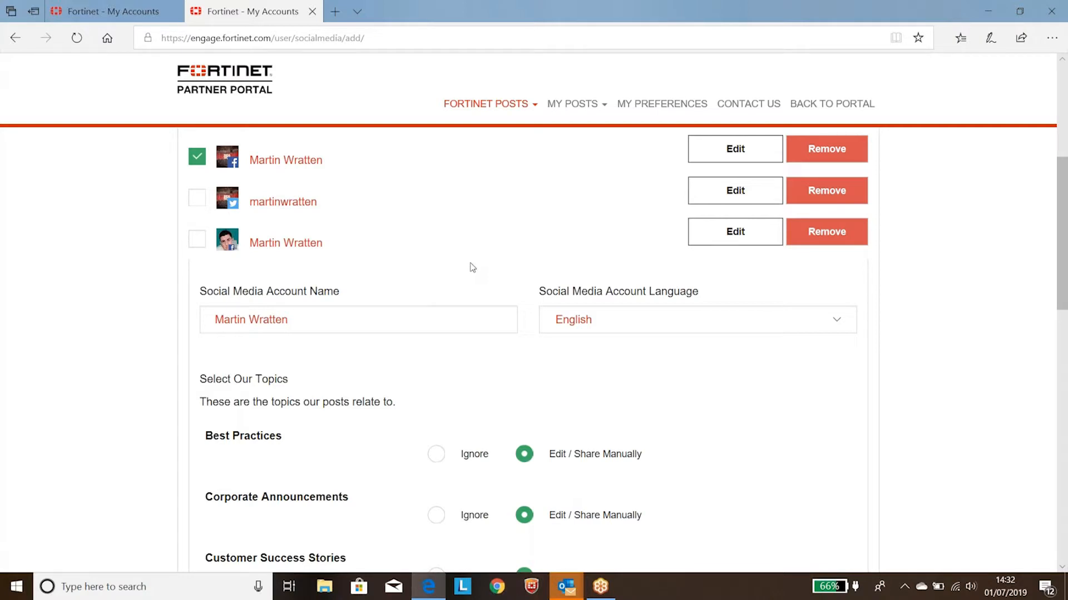
Step: Open the Posts from Fortinet list and review the Facebook sharing options of the ACCELERATE 2020 Barcelona post
{"action": "left_click", "coordinate": [515, 104]}
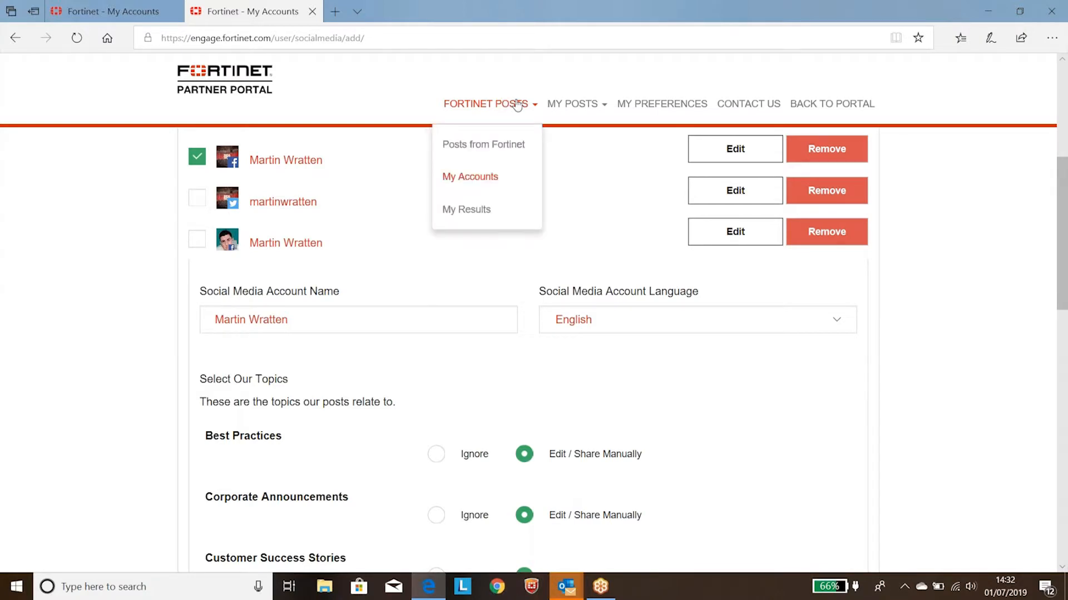
{"action": "left_click", "coordinate": [516, 144]}
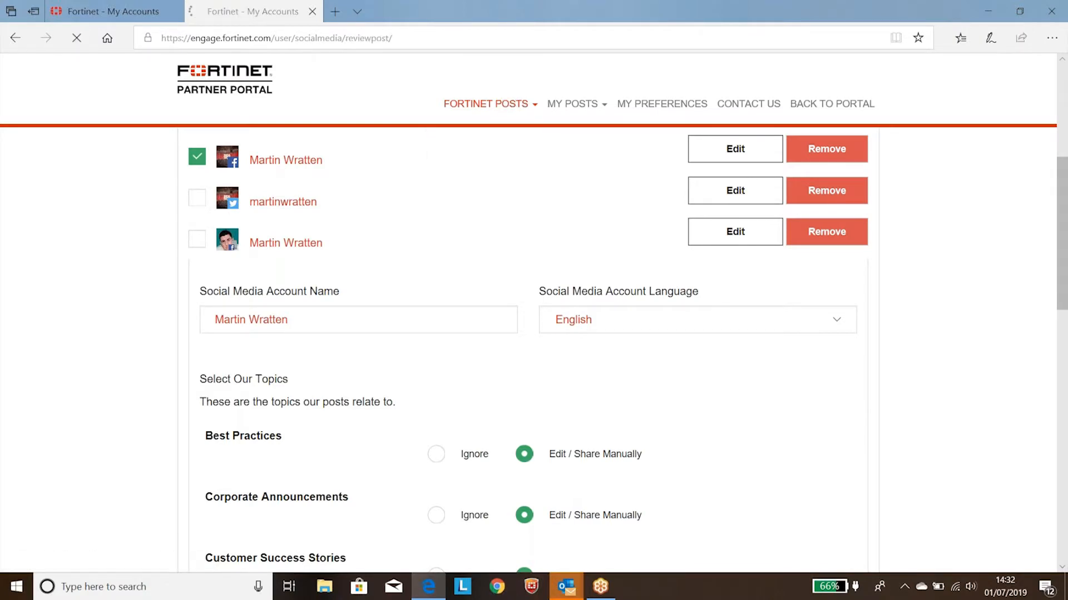
{"action": "scroll", "coordinate": [510, 139], "scroll_direction": "down", "scroll_amount": 2}
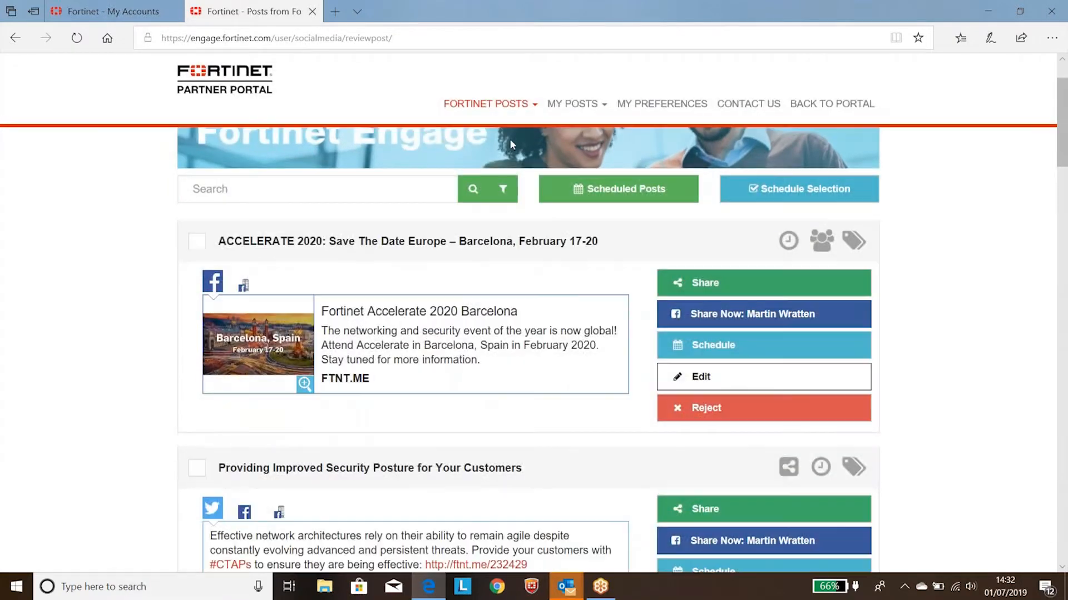
{"action": "scroll", "coordinate": [505, 146], "scroll_direction": "down", "scroll_amount": 2}
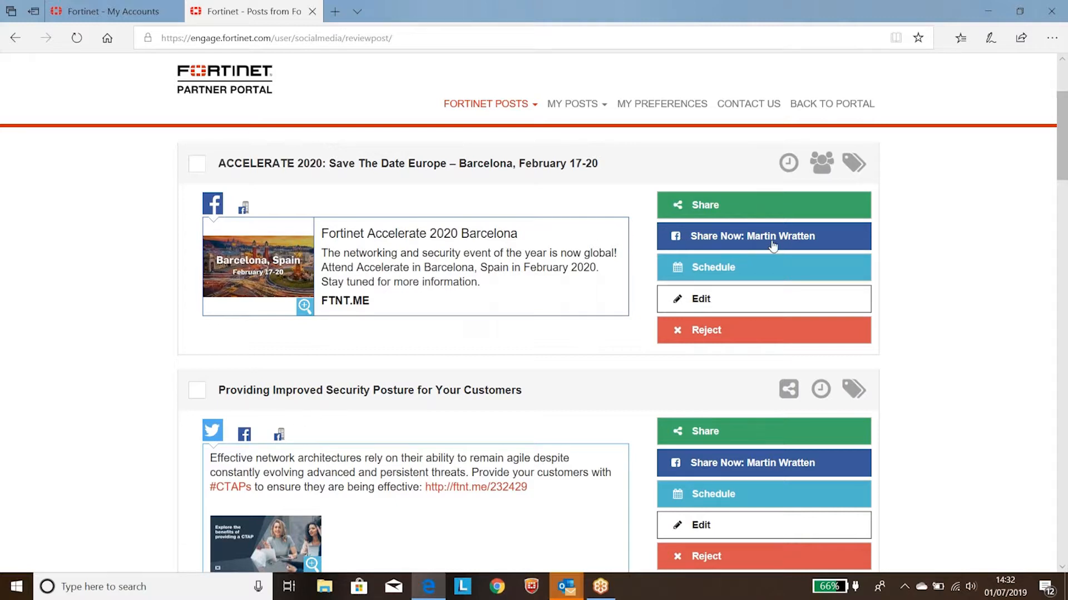
Step: Examine the personal Facebook sharing window for the ACCELERATE 2020 Barcelona post and leave it without posting
{"action": "left_click", "coordinate": [731, 243]}
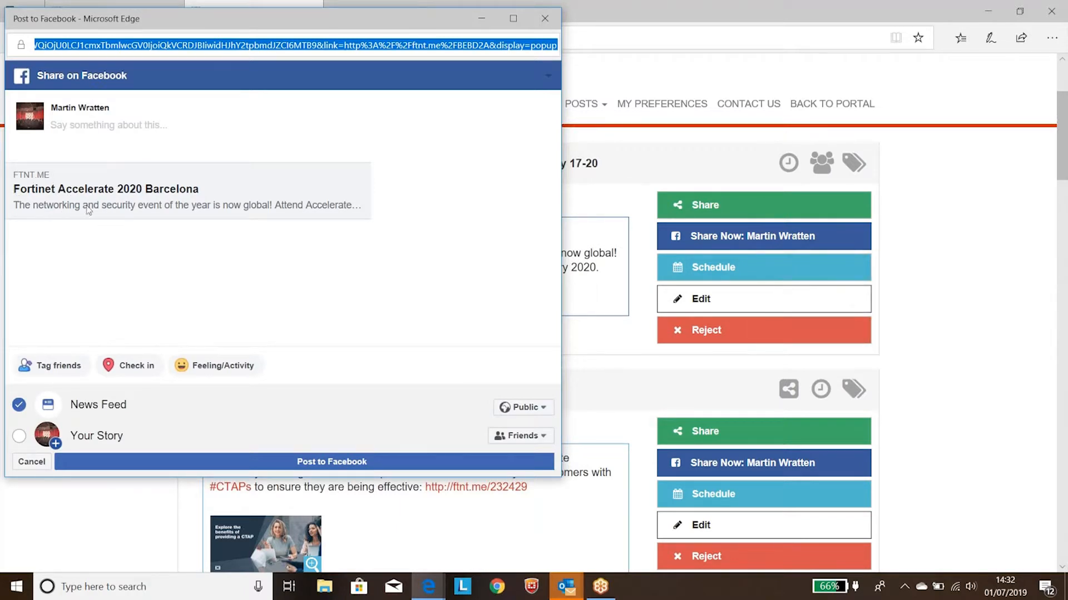
{"action": "left_click", "coordinate": [74, 127]}
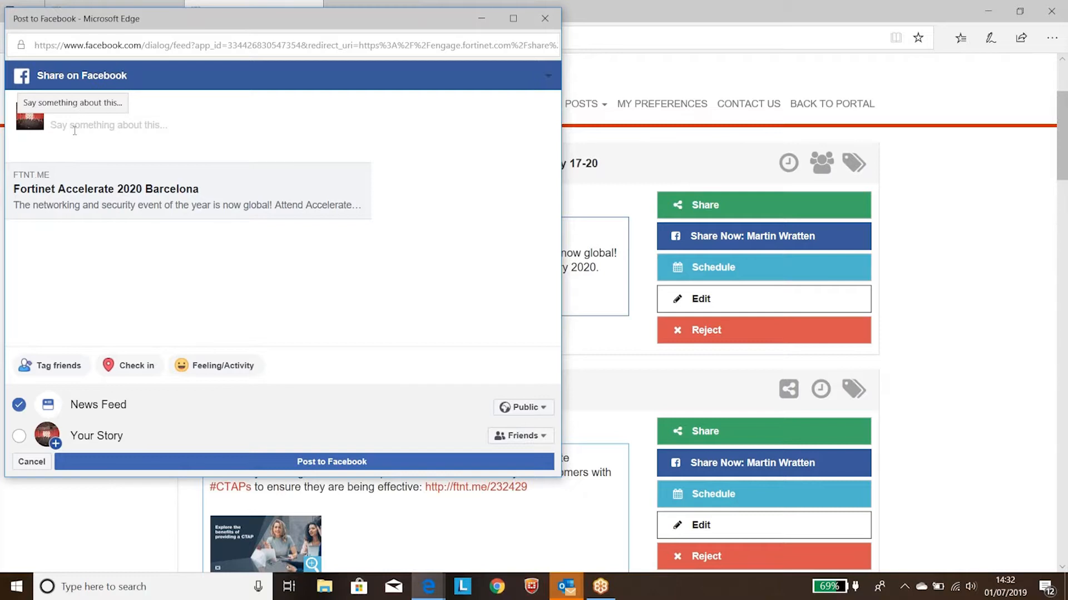
{"action": "left_click", "coordinate": [545, 18]}
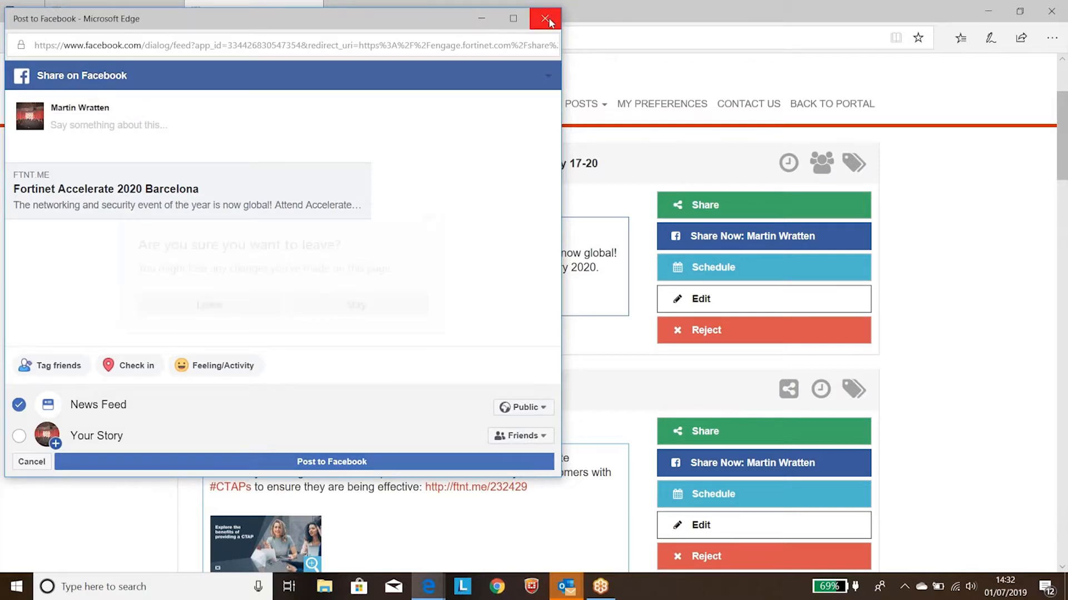
{"action": "left_click", "coordinate": [228, 302]}
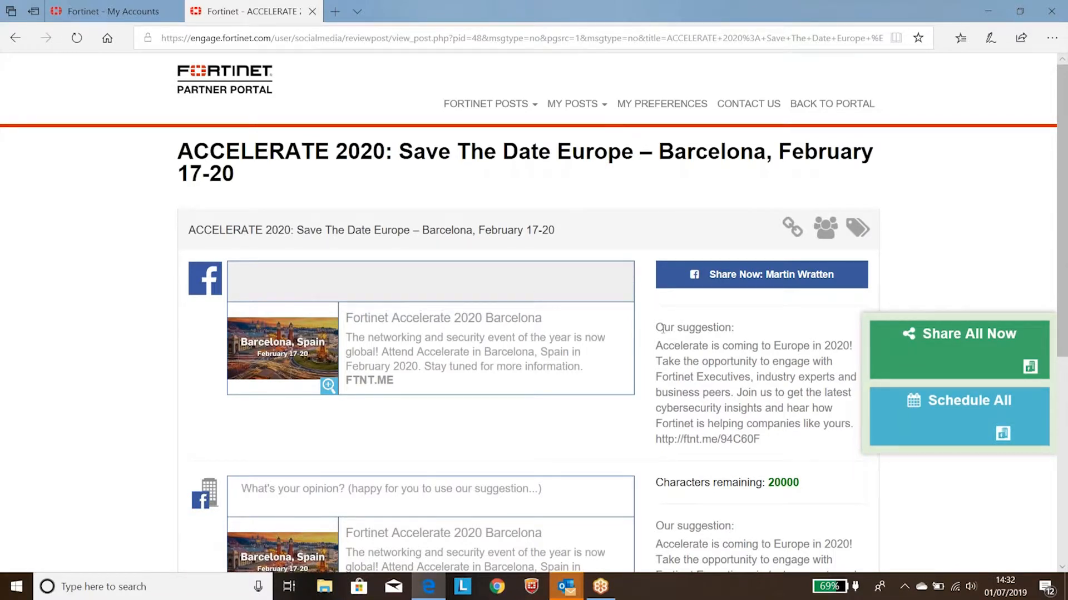
Step: On the ACCELERATE 2020 post's edit page, copy the suggested text into a personal Facebook share and discard the share without posting
{"action": "left_click_drag", "start_coordinate": [659, 330], "coordinate": [745, 330]}
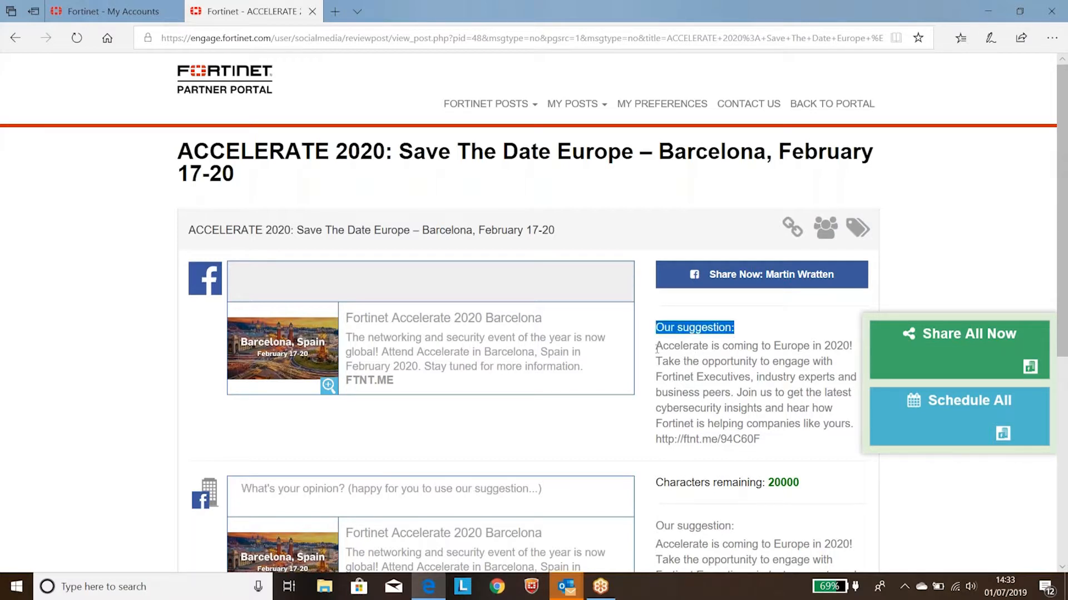
{"action": "left_click_drag", "start_coordinate": [657, 349], "coordinate": [765, 447]}
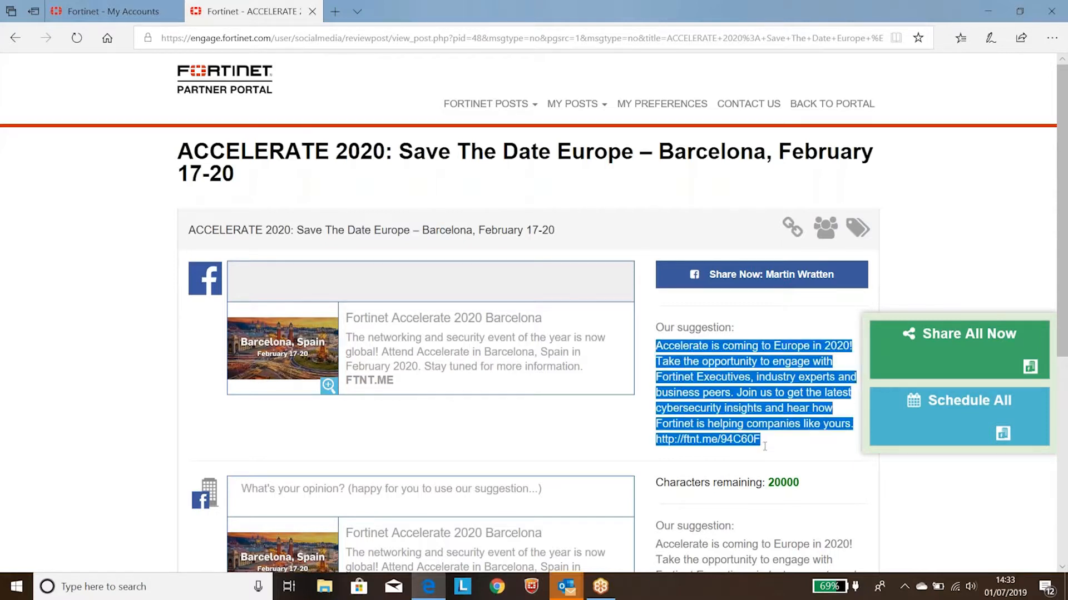
{"action": "left_click", "coordinate": [760, 276]}
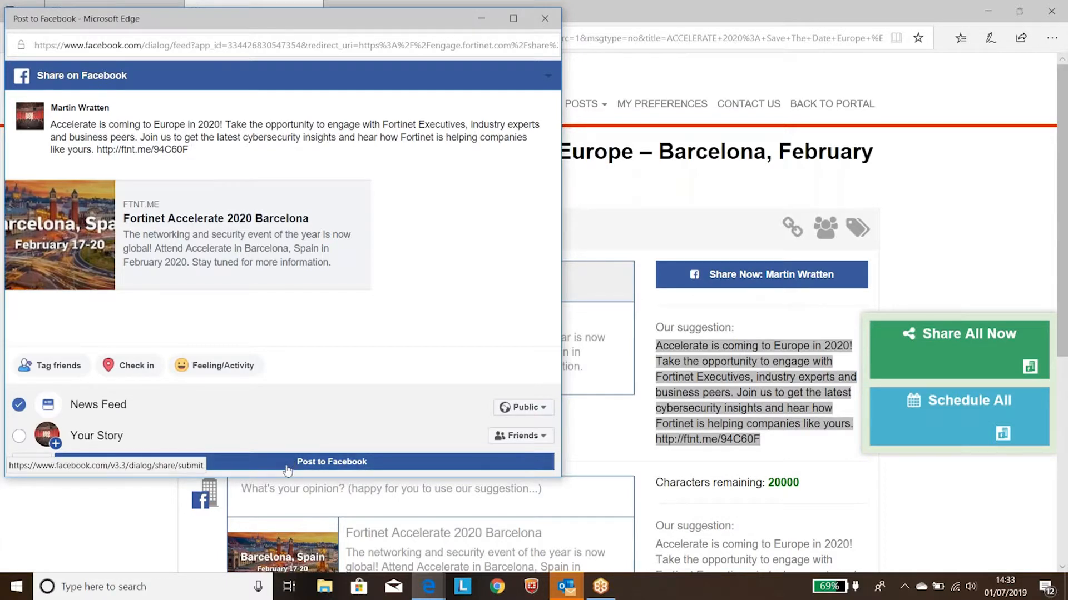
{"action": "left_click", "coordinate": [541, 28]}
{"action": "left_click", "coordinate": [235, 304]}
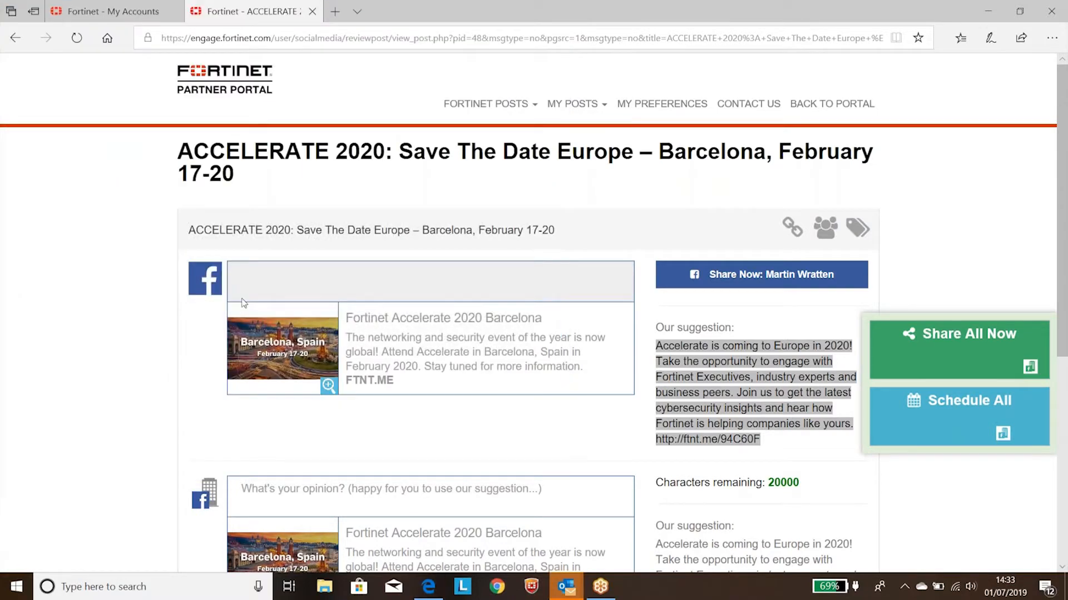
Step: Open the management of My Feeds and choose Twitter as the kind of feed to add
{"action": "left_click", "coordinate": [556, 106]}
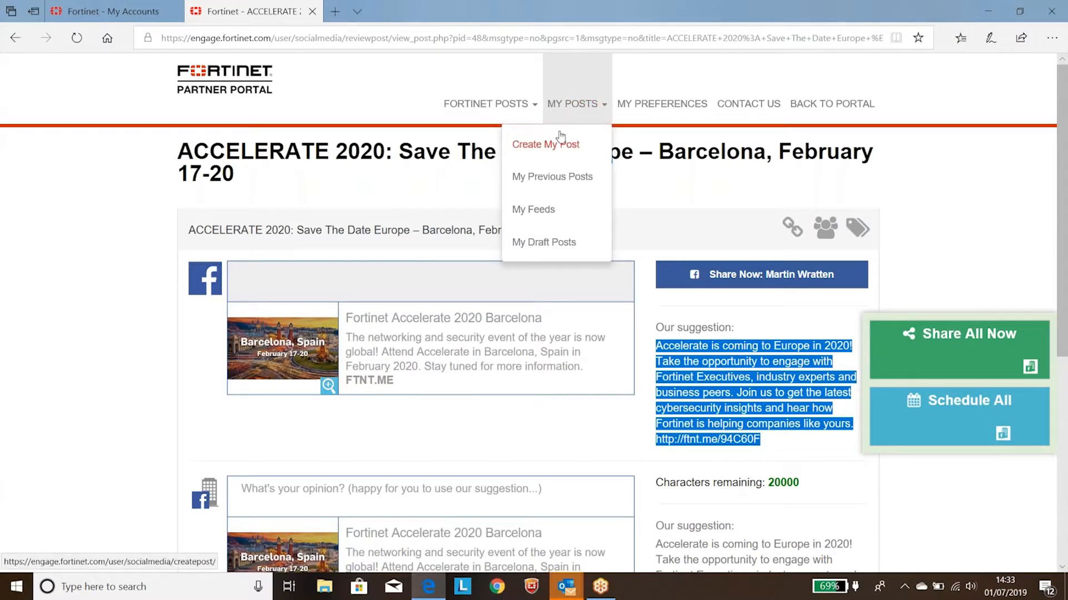
{"action": "left_click", "coordinate": [534, 211]}
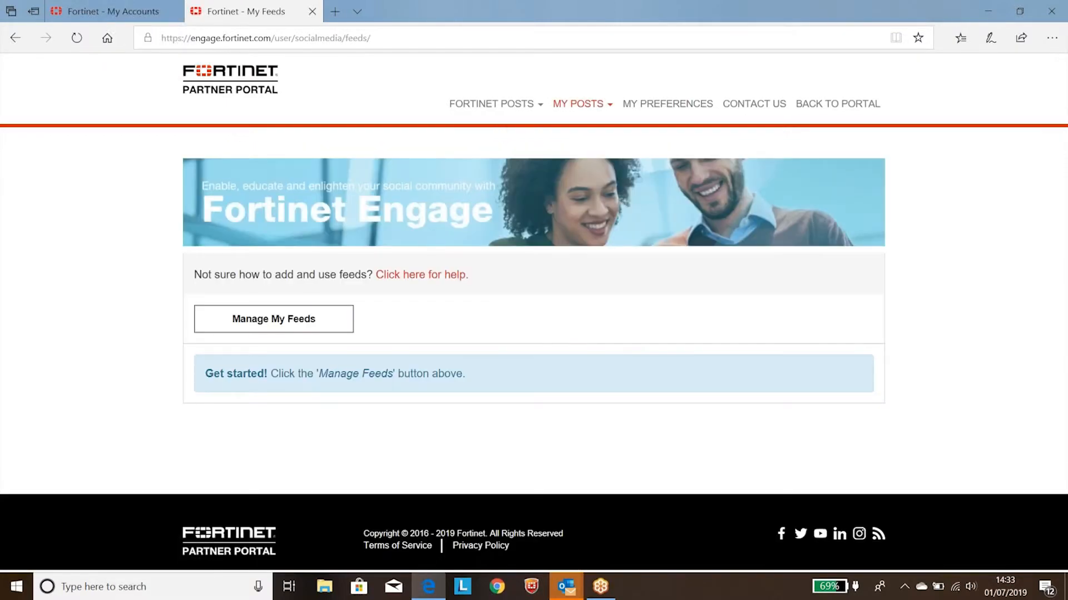
{"action": "left_click", "coordinate": [285, 323]}
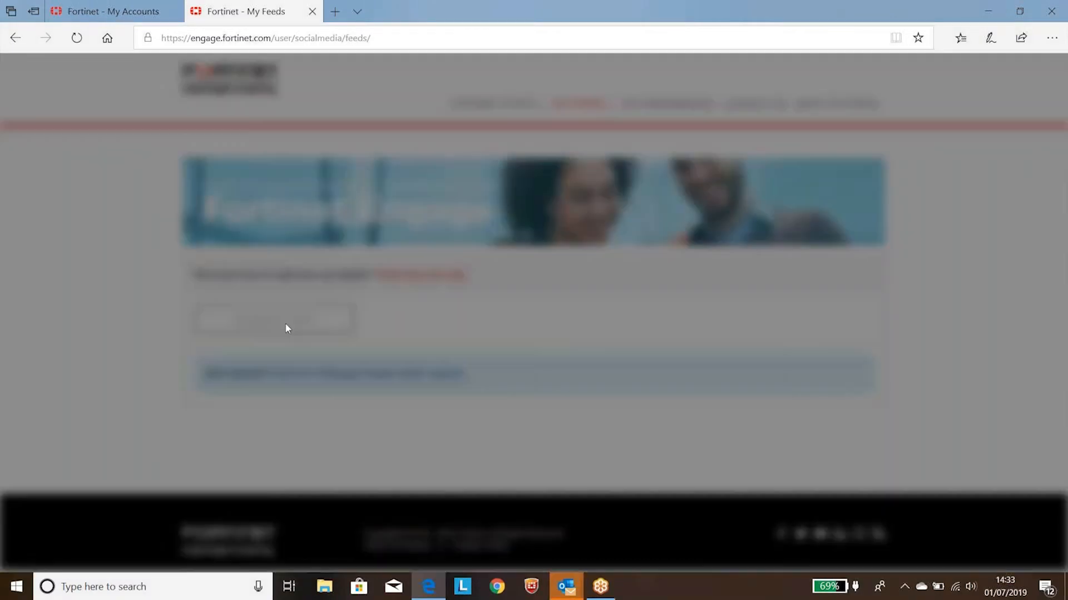
{"action": "left_click", "coordinate": [382, 186]}
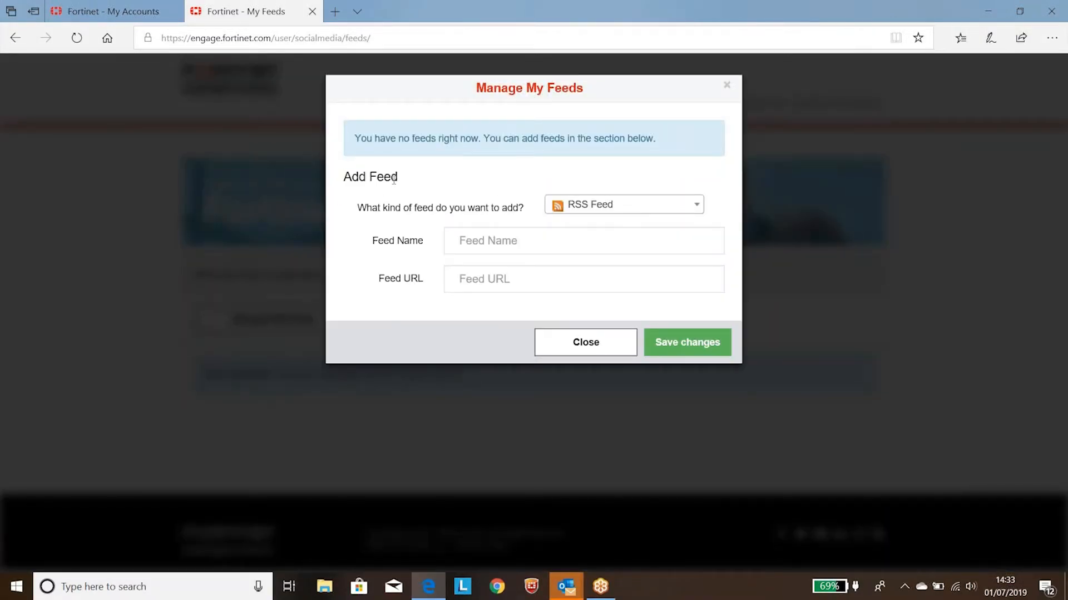
{"action": "left_click", "coordinate": [655, 215]}
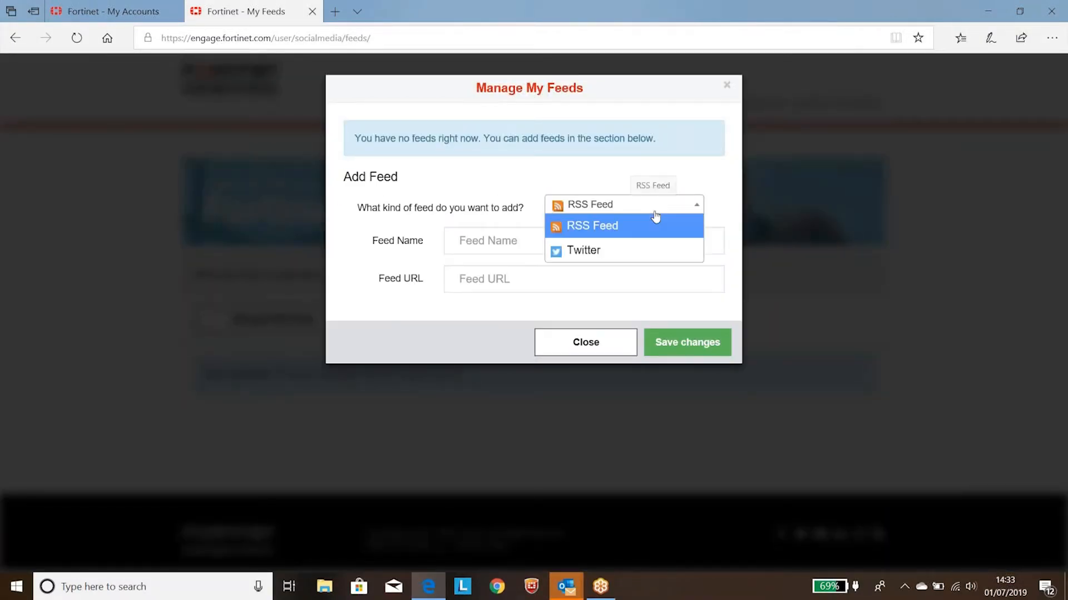
{"action": "left_click", "coordinate": [599, 256]}
{"action": "left_click", "coordinate": [561, 245]}
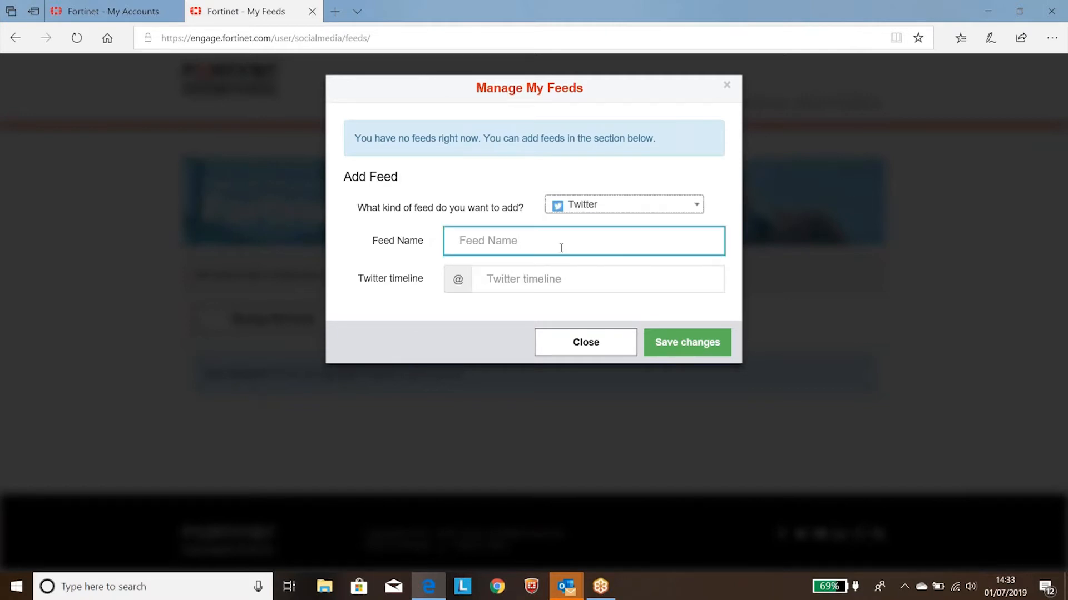
{"action": "type", "text": "Fort"}
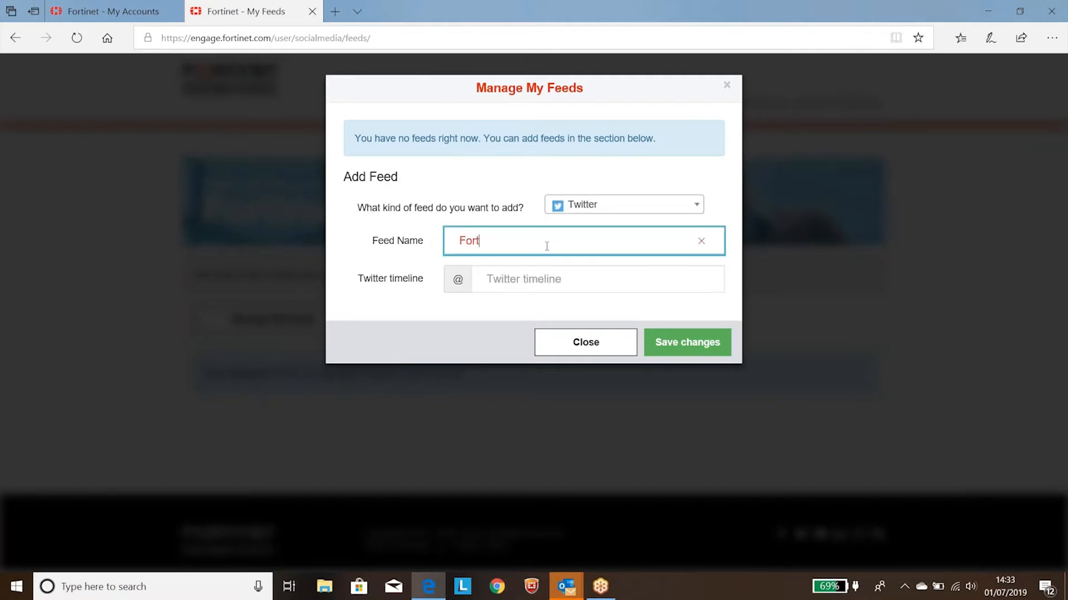
{"action": "type", "text": "inet Example"}
{"action": "left_click", "coordinate": [510, 287]}
{"action": "type", "text": "forti"}
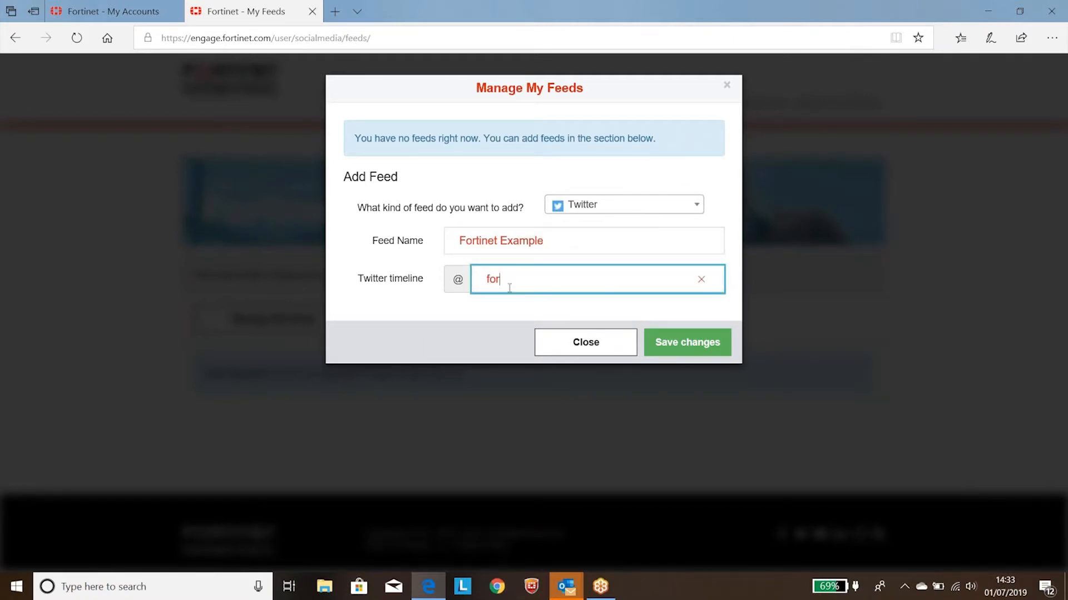
{"action": "type", "text": "net"}
{"action": "left_click_drag", "start_coordinate": [546, 242], "coordinate": [457, 248]}
{"action": "left_click", "coordinate": [553, 281]}
{"action": "left_click_drag", "start_coordinate": [555, 281], "coordinate": [481, 293]}
{"action": "left_click", "coordinate": [691, 348]}
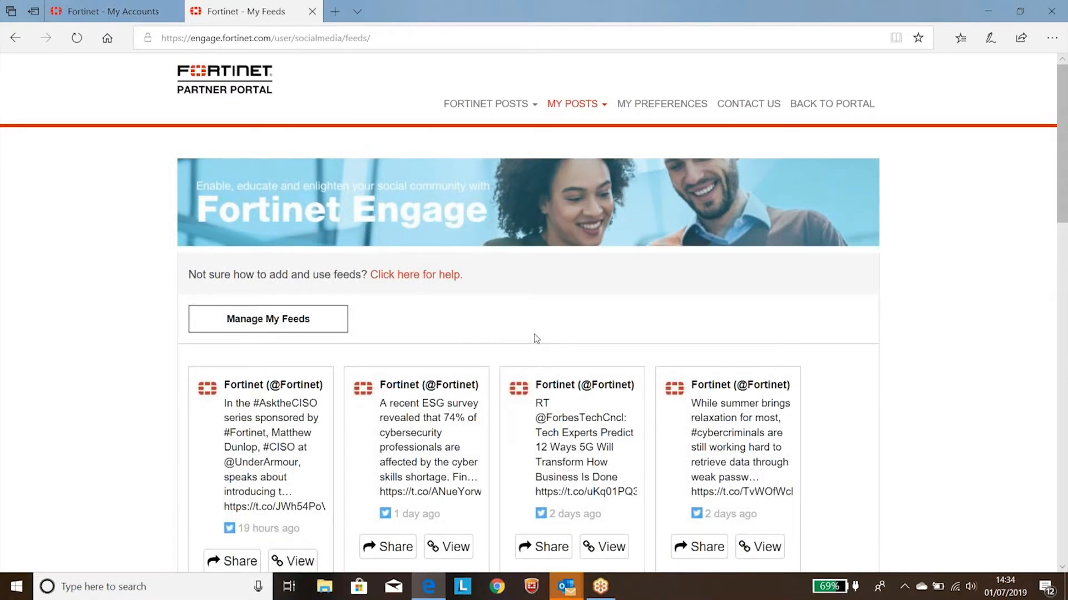
Step: Browse the feed and share its "While summer brings relaxation for most" tweet as a new post
{"action": "scroll", "coordinate": [535, 338], "scroll_direction": "down", "scroll_amount": 3}
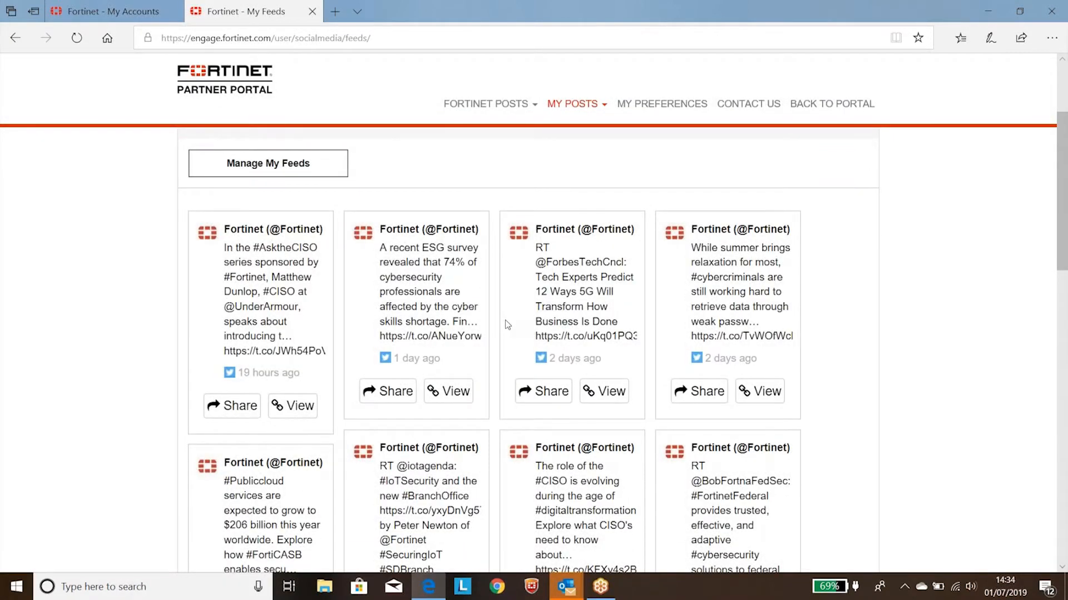
{"action": "left_click", "coordinate": [698, 396]}
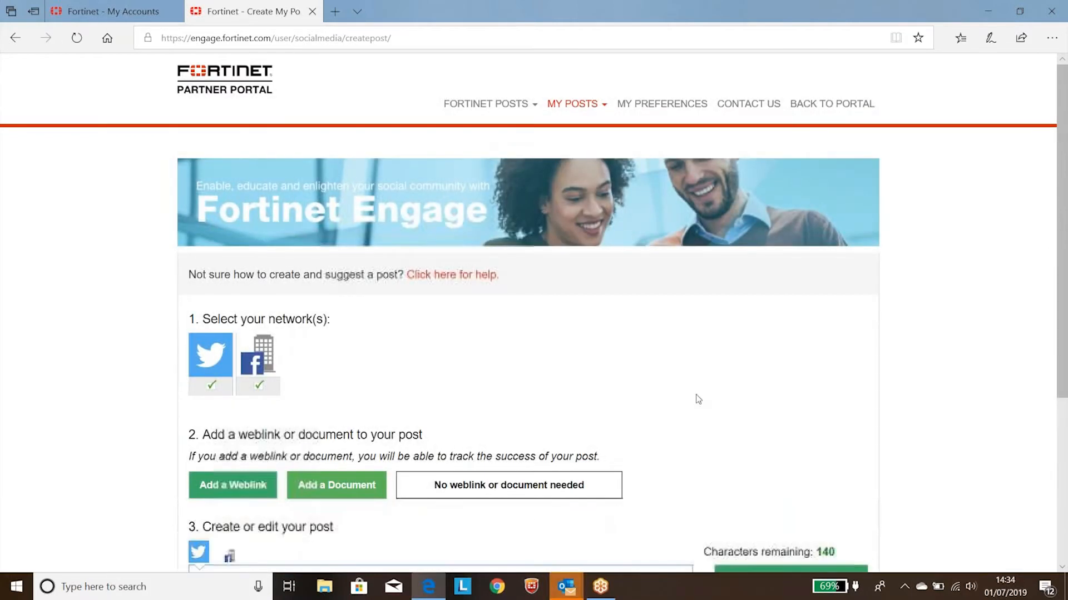
{"action": "scroll", "coordinate": [697, 399], "scroll_direction": "down", "scroll_amount": 2}
Step: Examine the post's prefilled tweet text and link, the network and weblink sections, and the sharing options
{"action": "left_click", "coordinate": [424, 437]}
{"action": "left_click_drag", "start_coordinate": [424, 438], "coordinate": [201, 425]}
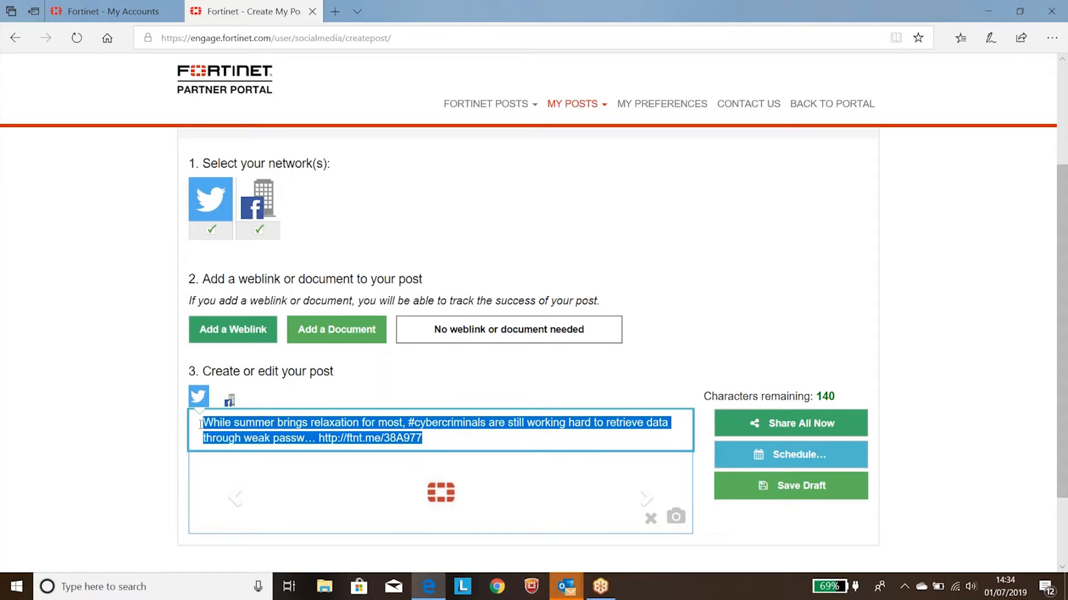
{"action": "scroll", "coordinate": [390, 263], "scroll_direction": "up", "scroll_amount": 2}
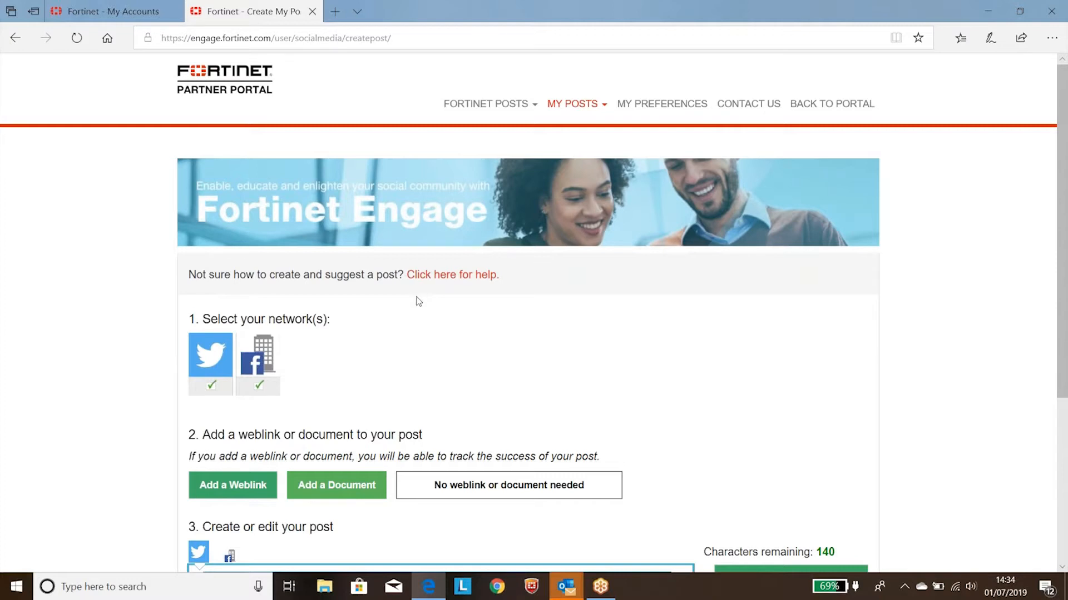
{"action": "scroll", "coordinate": [418, 300], "scroll_direction": "down", "scroll_amount": 2}
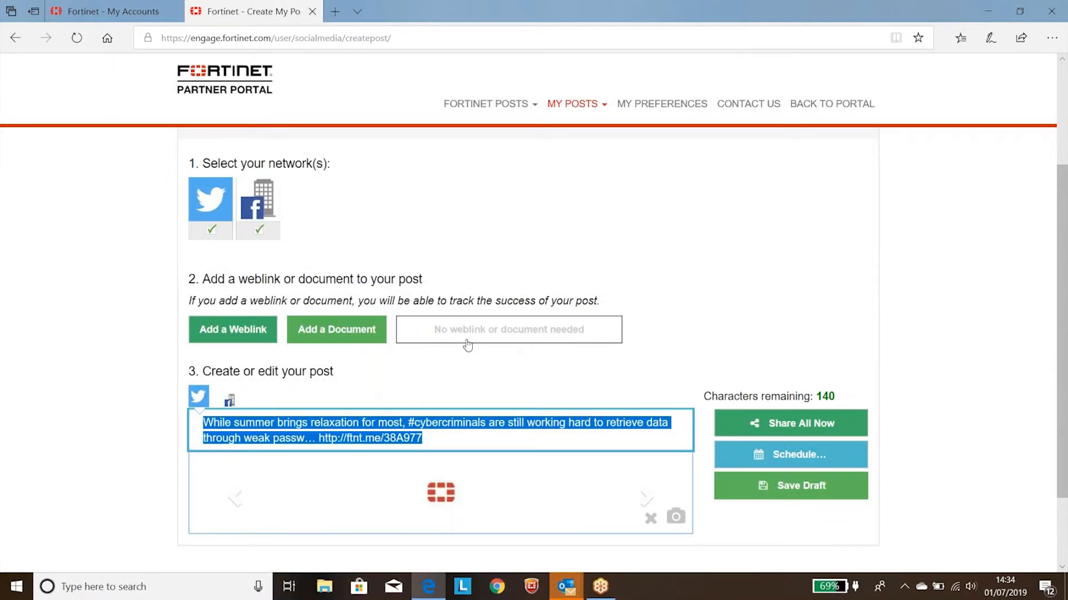
{"action": "left_click", "coordinate": [439, 437]}
{"action": "left_click_drag", "start_coordinate": [440, 437], "coordinate": [188, 429]}
{"action": "left_click", "coordinate": [315, 439]}
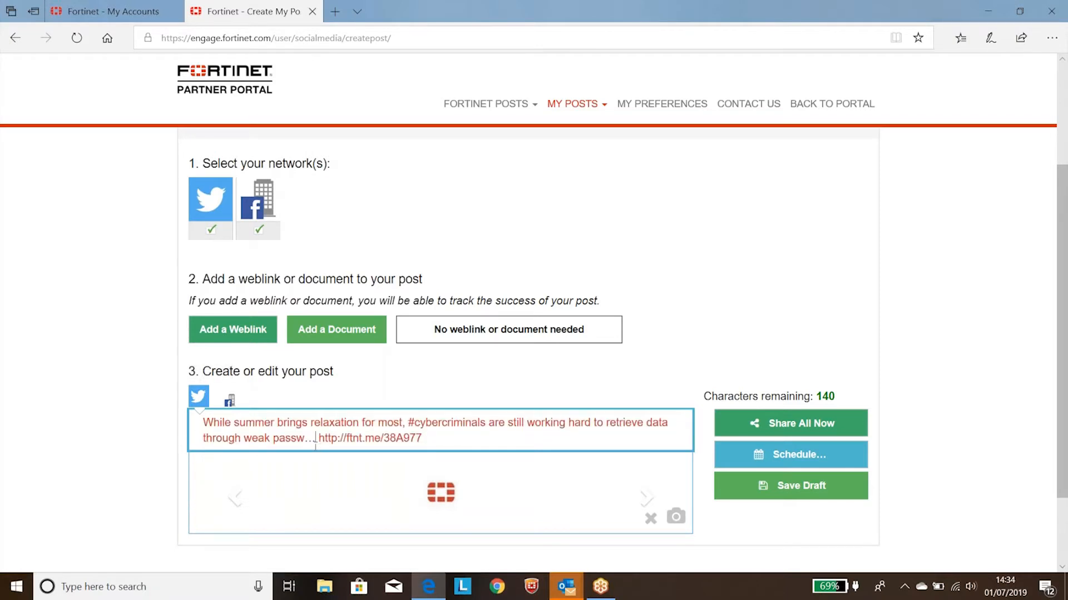
{"action": "left_click_drag", "start_coordinate": [316, 440], "coordinate": [431, 423]}
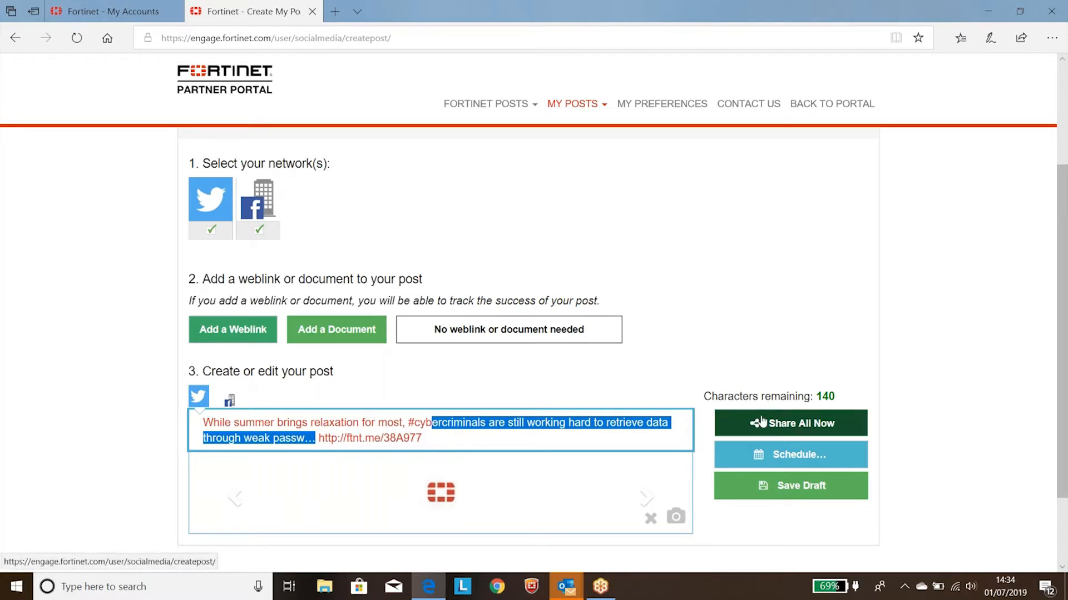
Step: Compare the Twitter and Facebook Page previews of the post
{"action": "scroll", "coordinate": [774, 373], "scroll_direction": "down", "scroll_amount": 2}
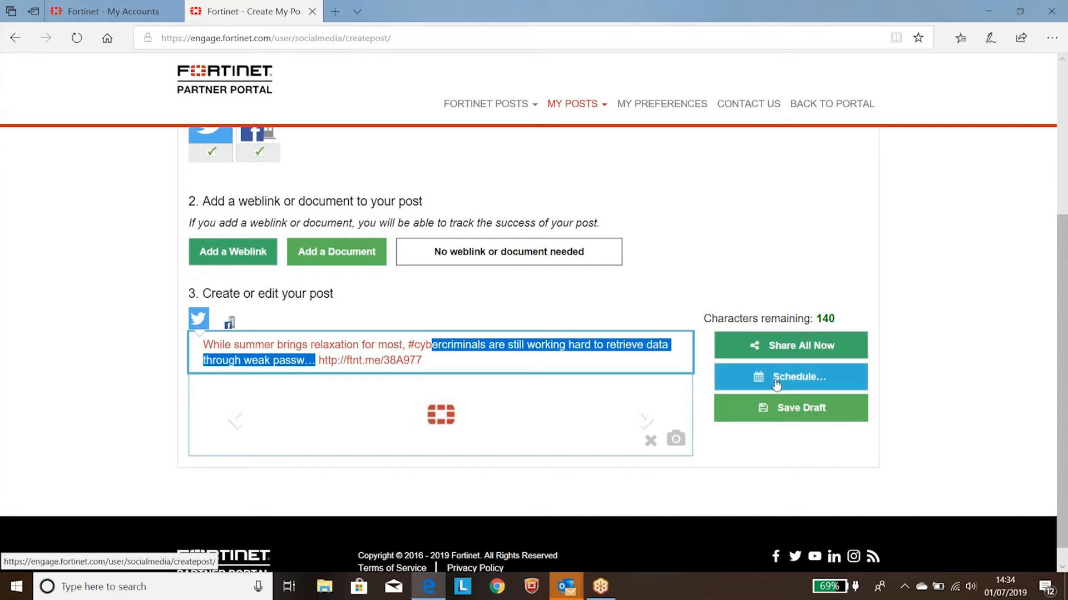
{"action": "left_click", "coordinate": [233, 324]}
{"action": "left_click", "coordinate": [196, 322]}
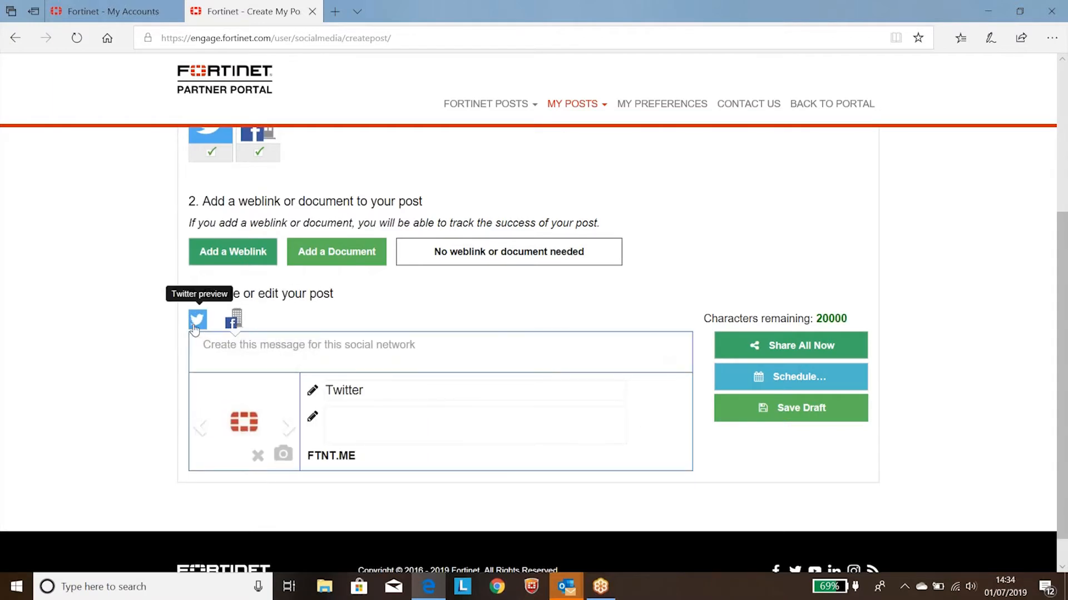
{"action": "left_click", "coordinate": [229, 327]}
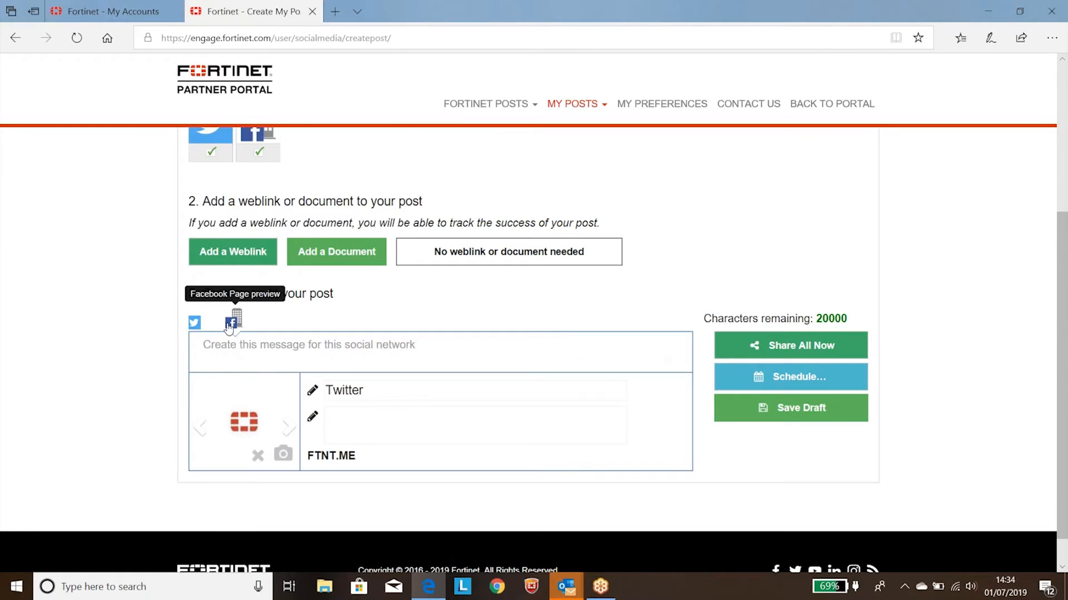
Step: Try deselecting the Facebook Page and Twitter networks in turn, then reselect both and return to the Twitter preview
{"action": "scroll", "coordinate": [228, 327], "scroll_direction": "up", "scroll_amount": 2}
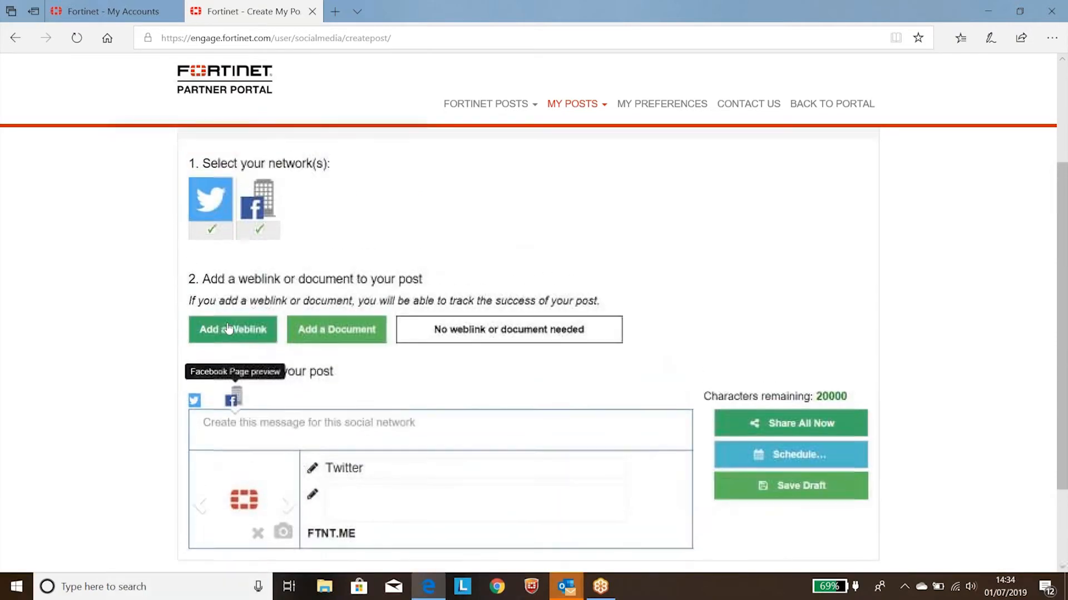
{"action": "left_click", "coordinate": [258, 238]}
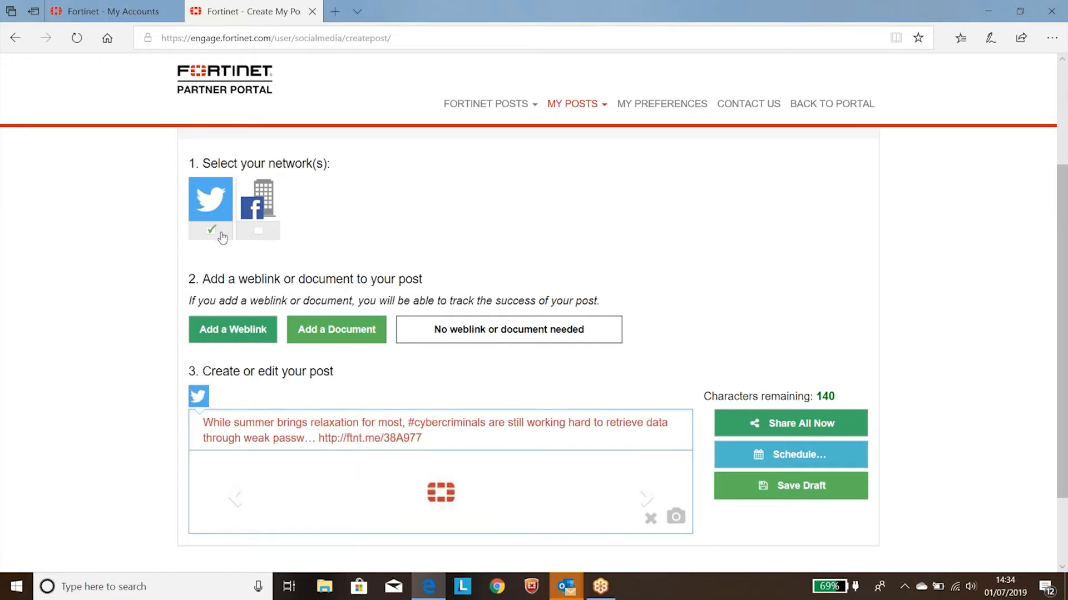
{"action": "left_click", "coordinate": [212, 232]}
{"action": "left_click", "coordinate": [257, 259]}
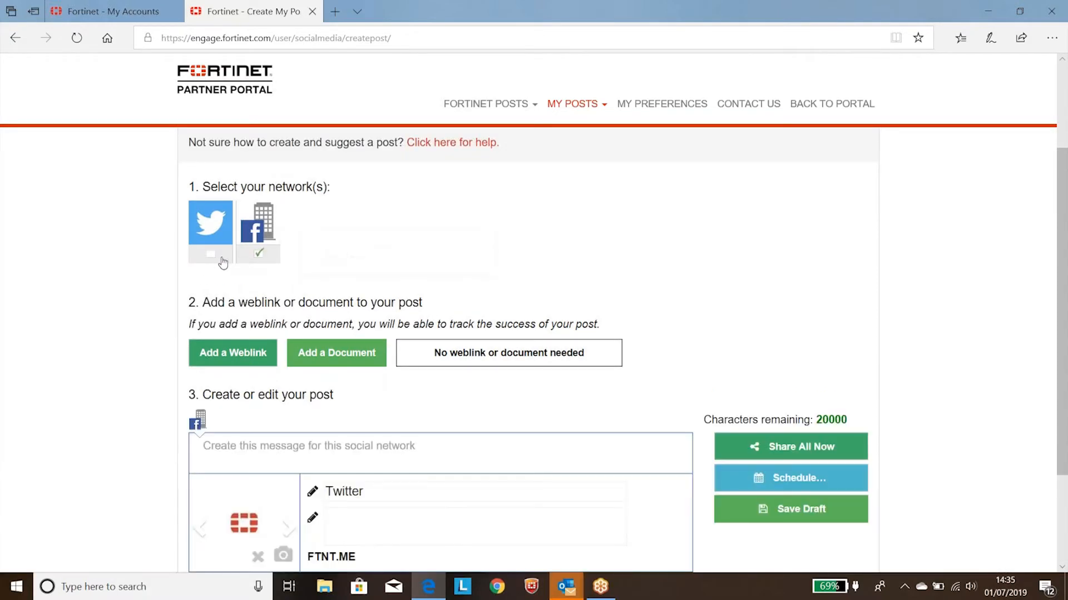
{"action": "left_click", "coordinate": [217, 261]}
{"action": "left_click", "coordinate": [258, 255]}
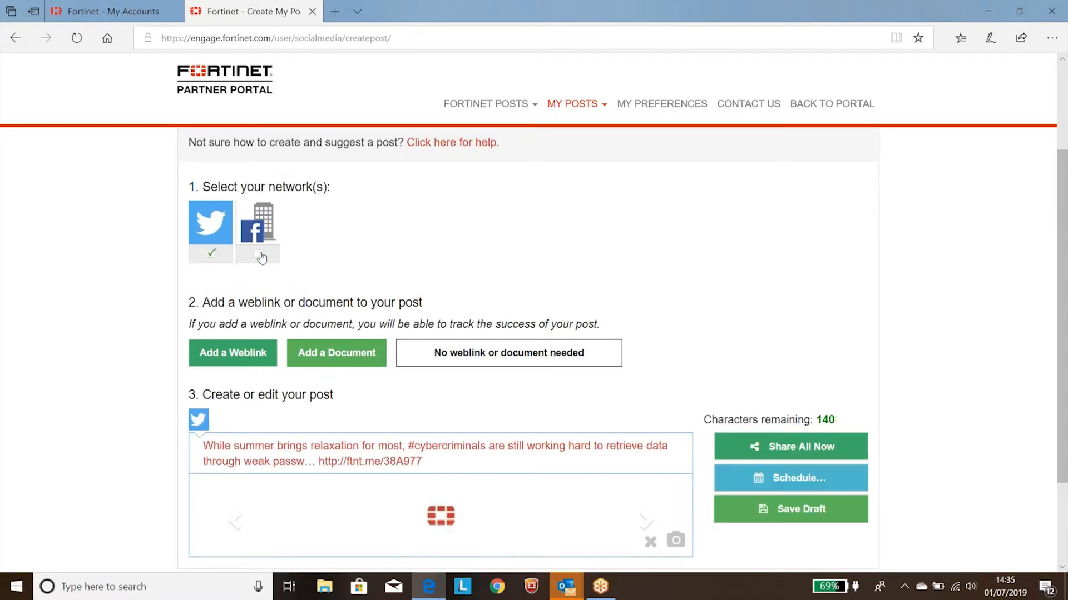
{"action": "left_click", "coordinate": [259, 255]}
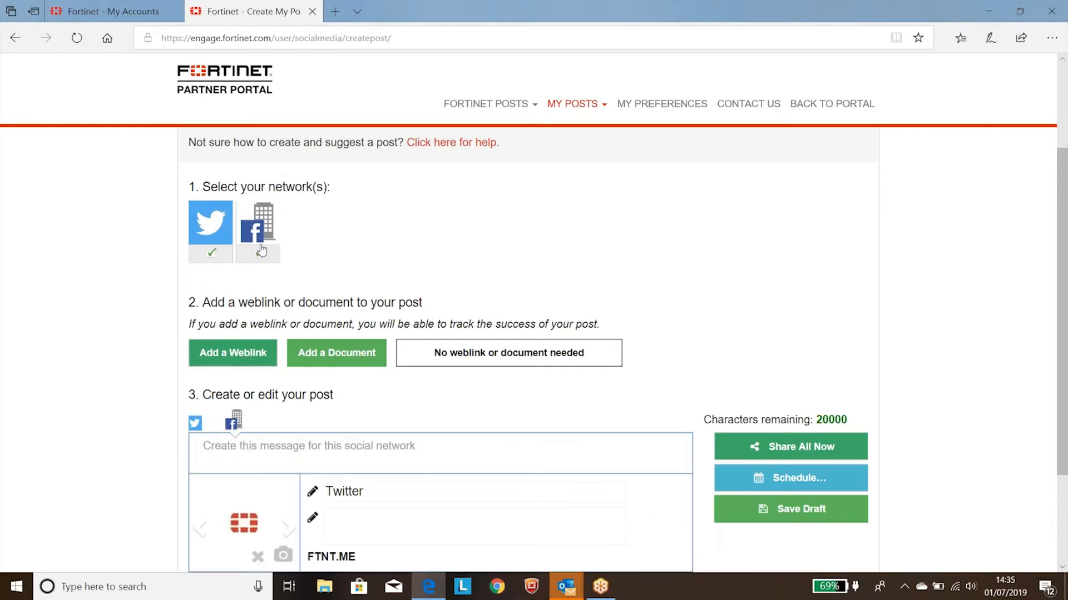
{"action": "left_click", "coordinate": [198, 420]}
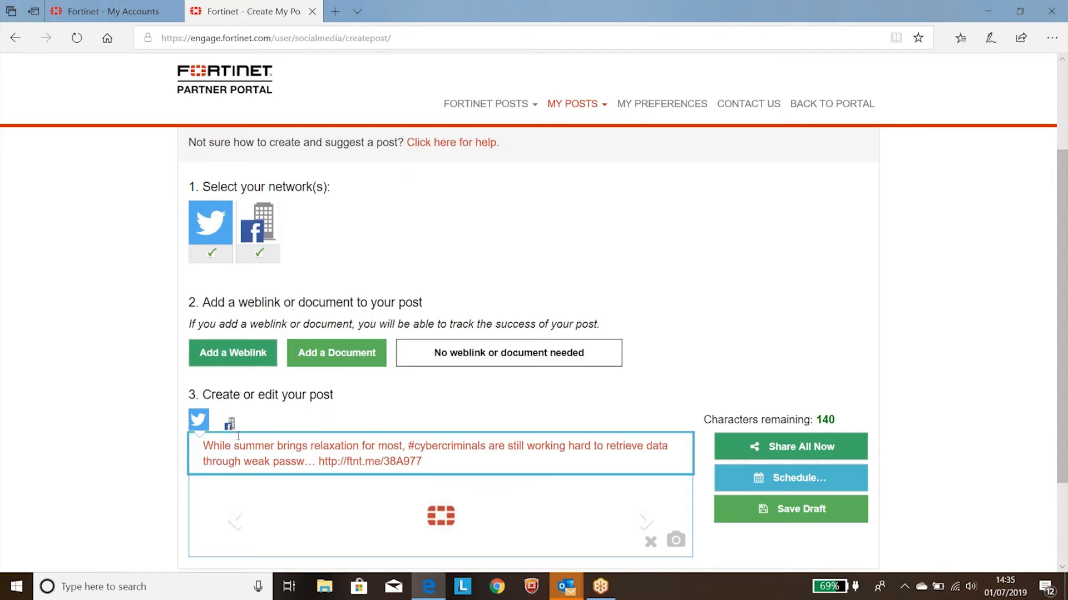
Step: Start a blank post of your own and deselect the Facebook Page so that only Twitter is selected
{"action": "scroll", "coordinate": [337, 409], "scroll_direction": "down", "scroll_amount": 1}
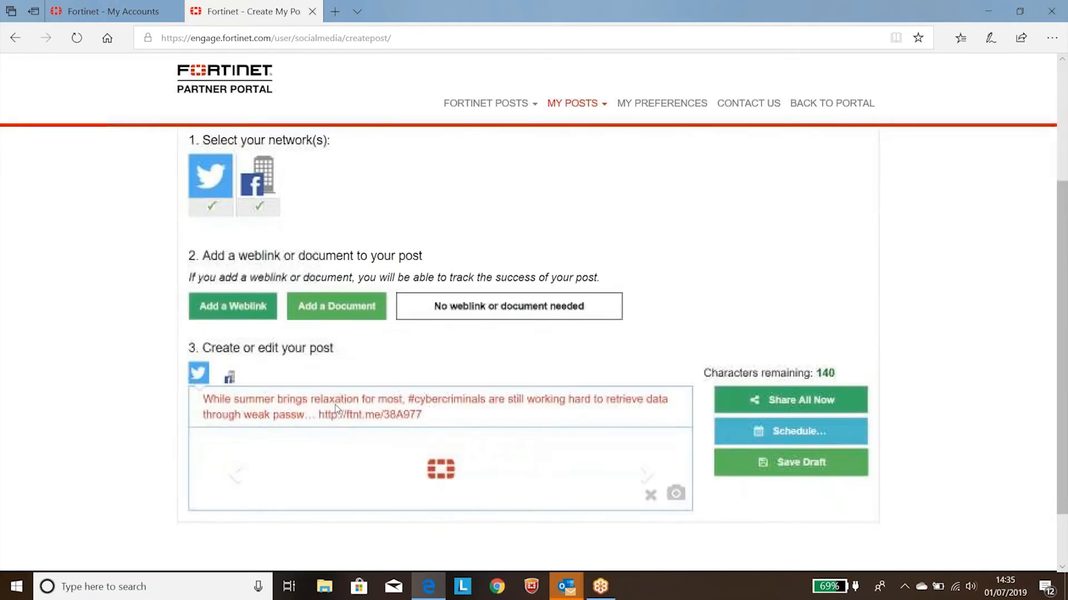
{"action": "scroll", "coordinate": [465, 345], "scroll_direction": "up", "scroll_amount": 3}
{"action": "left_click", "coordinate": [577, 106]}
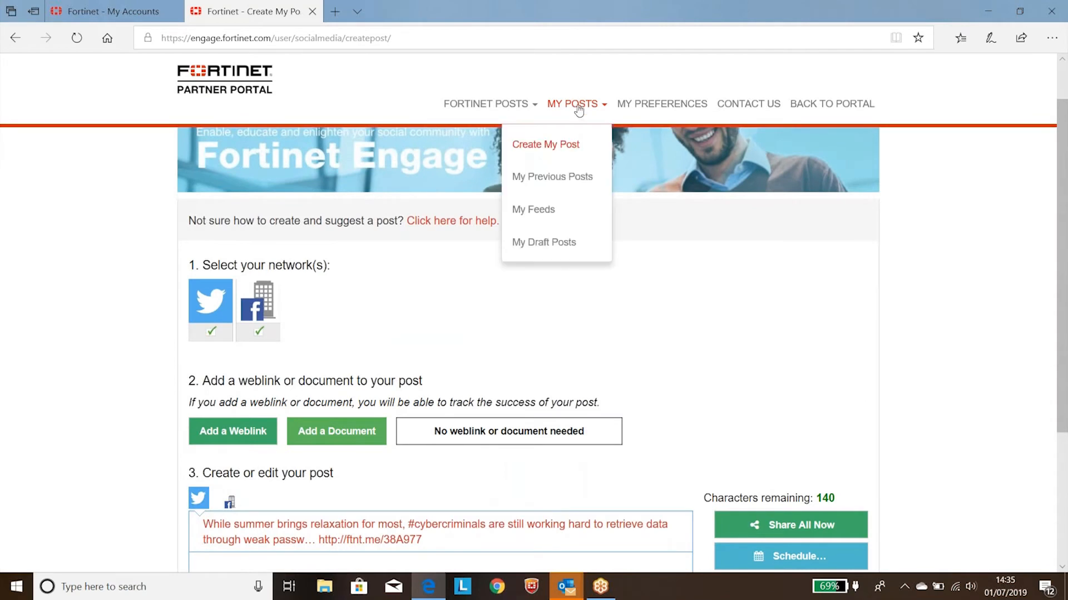
{"action": "left_click", "coordinate": [545, 145]}
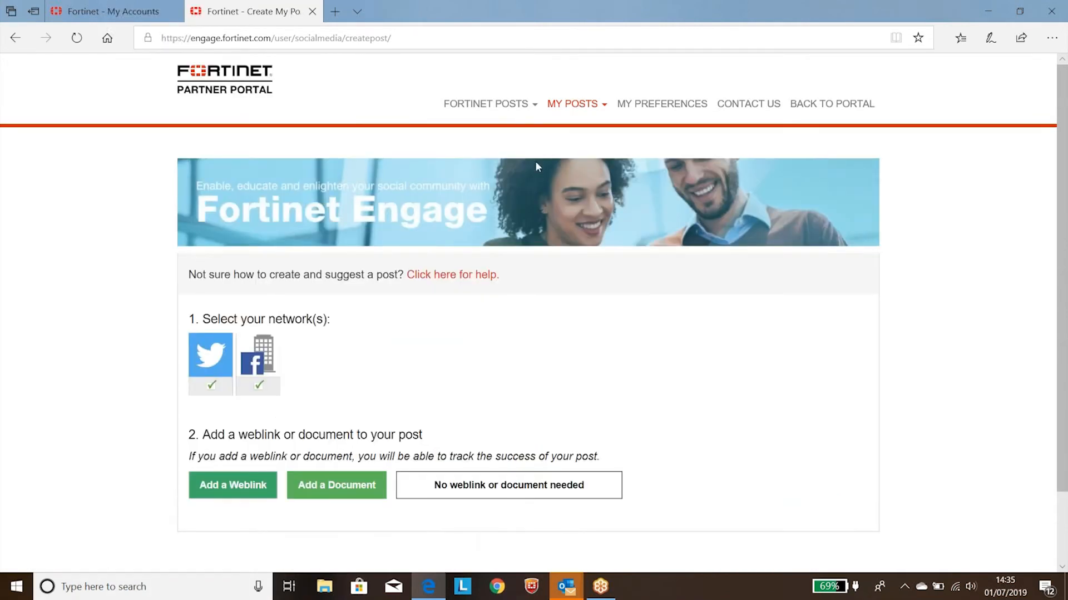
{"action": "scroll", "coordinate": [484, 300], "scroll_direction": "down", "scroll_amount": 2}
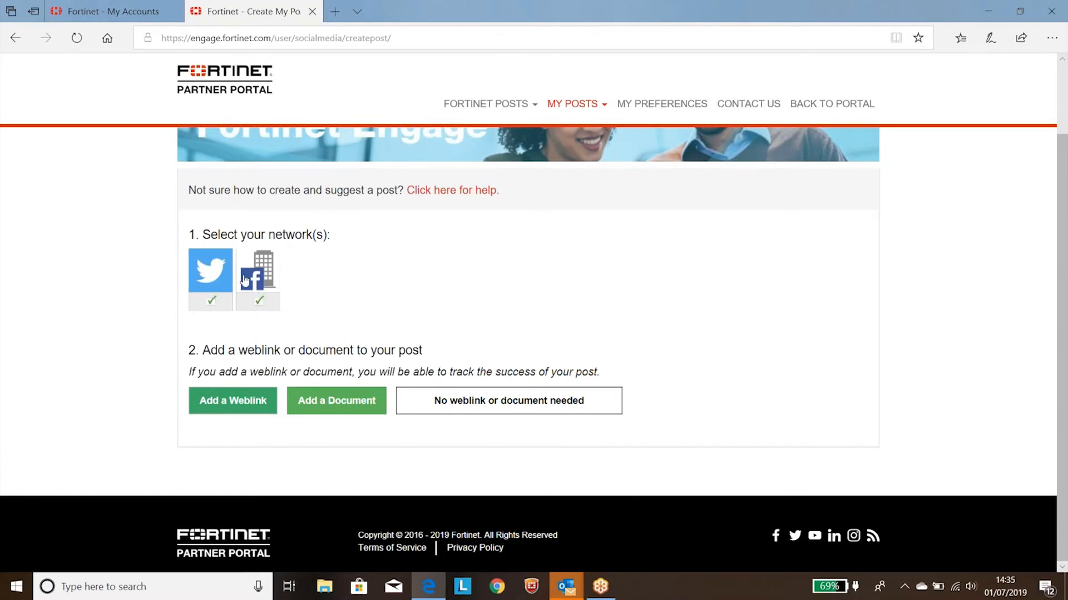
{"action": "left_click", "coordinate": [258, 303]}
{"action": "left_click", "coordinate": [248, 402]}
{"action": "left_click", "coordinate": [296, 443]}
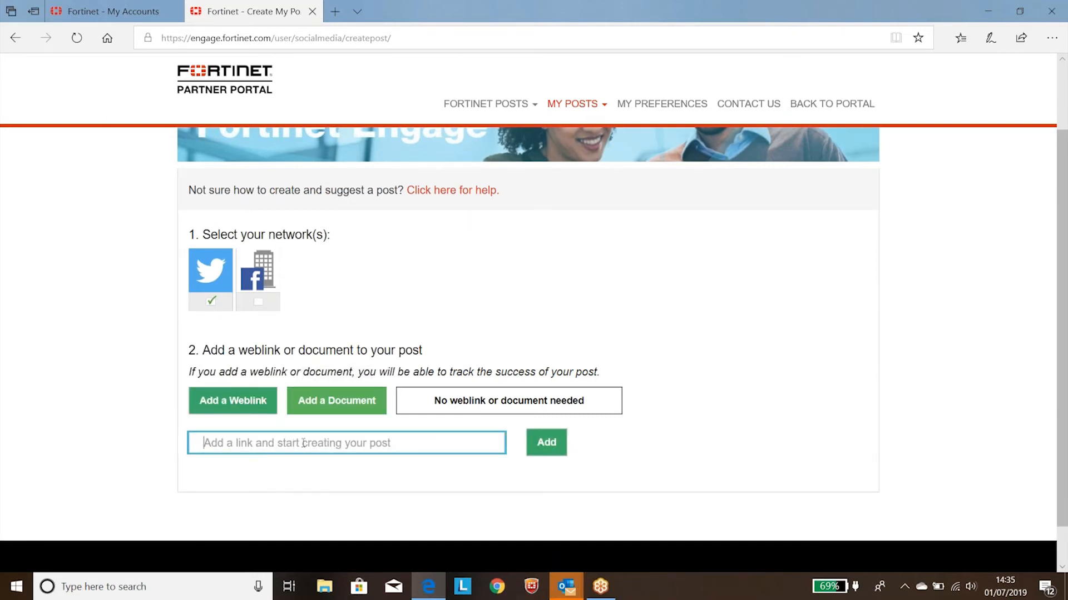
{"action": "type", "text": "ht"}
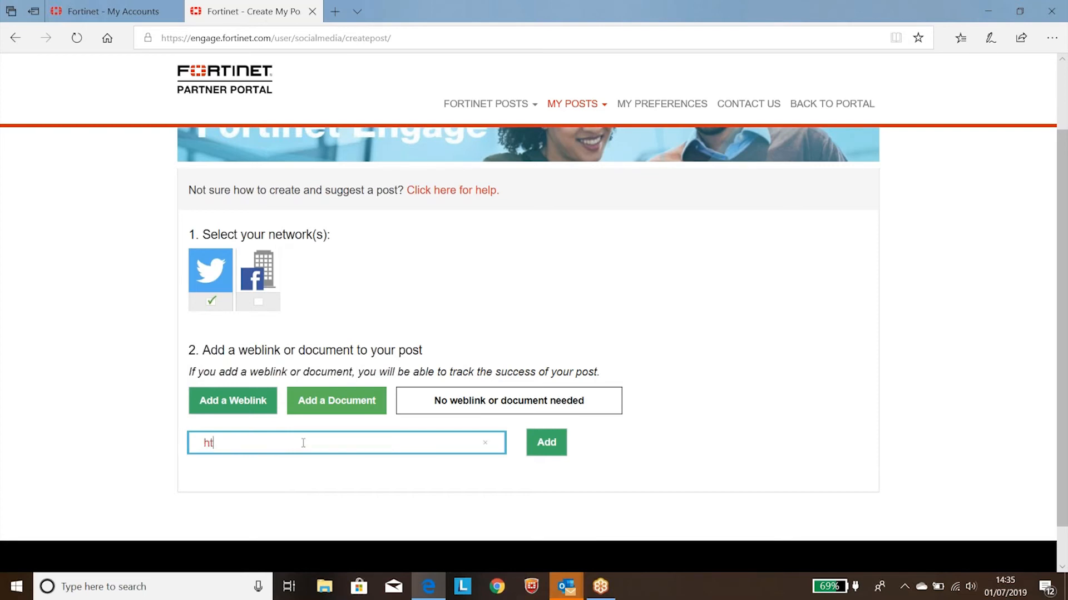
{"action": "type", "text": "tp://www.fortinet.com"}
{"action": "left_click", "coordinate": [545, 449]}
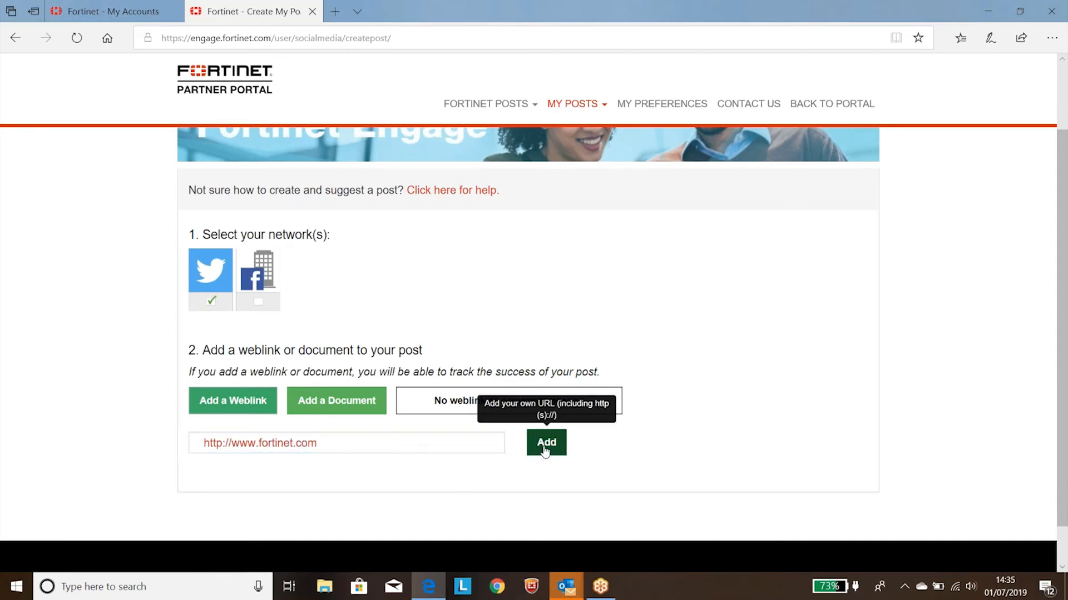
Step: Write "Test content to share!" before the shortened link in the Twitter message
{"action": "scroll", "coordinate": [545, 450], "scroll_direction": "down", "scroll_amount": 3}
{"action": "left_click", "coordinate": [217, 401]}
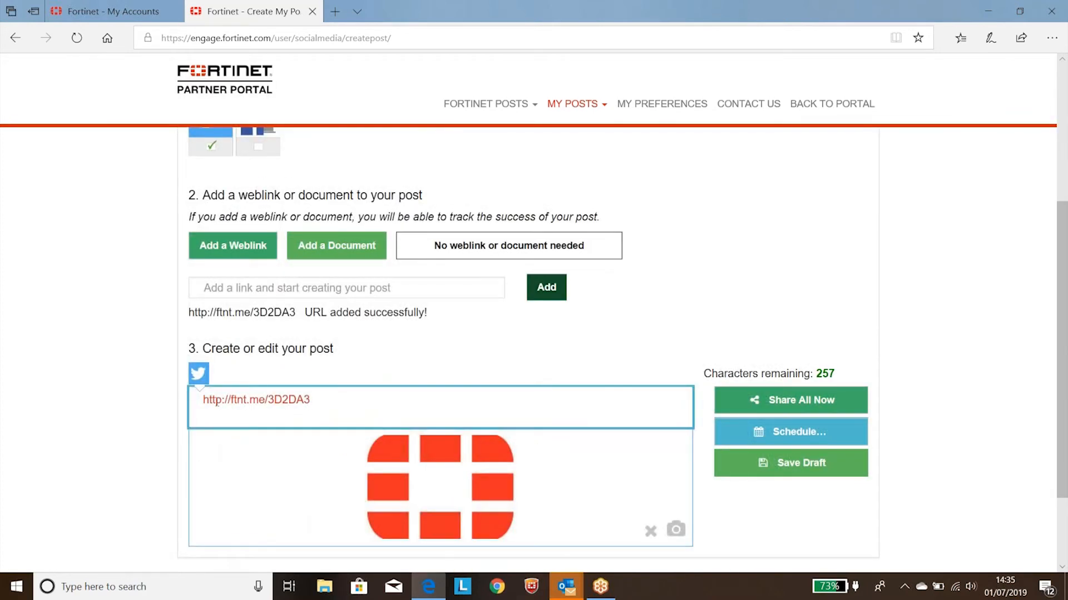
{"action": "left_click", "coordinate": [203, 408]}
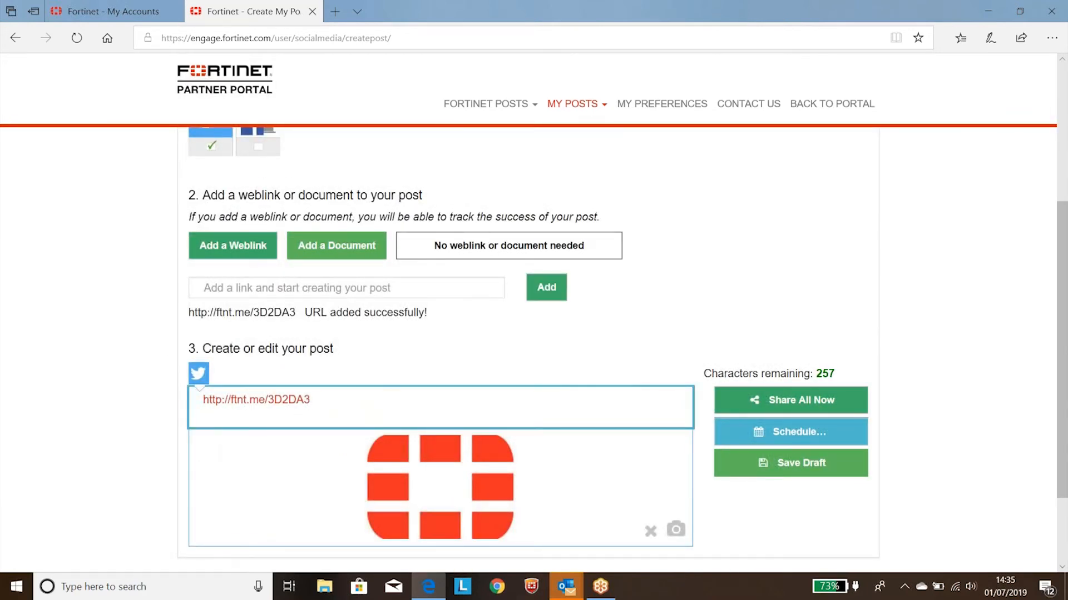
{"action": "type", "text": "Test content to share!"}
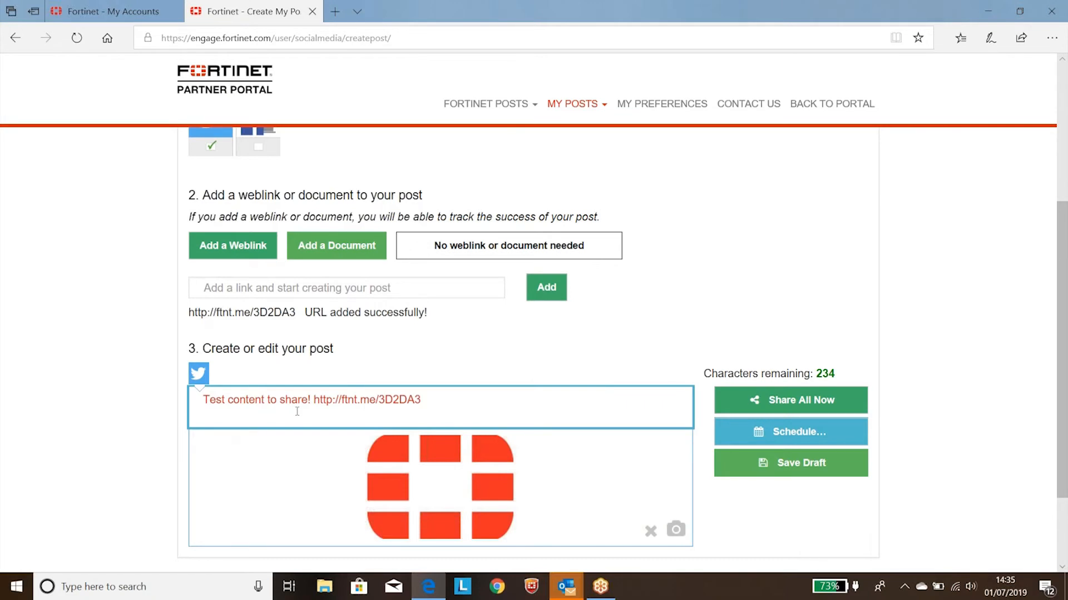
Step: Share the finished test post immediately to the selected Twitter account
{"action": "scroll", "coordinate": [297, 411], "scroll_direction": "down", "scroll_amount": 2}
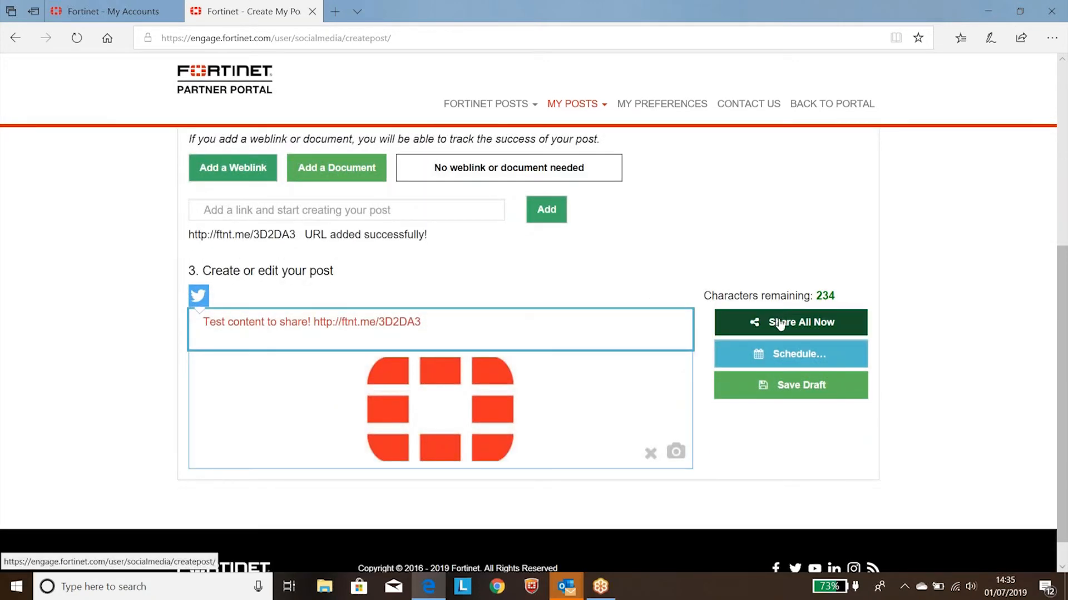
{"action": "left_click", "coordinate": [780, 325]}
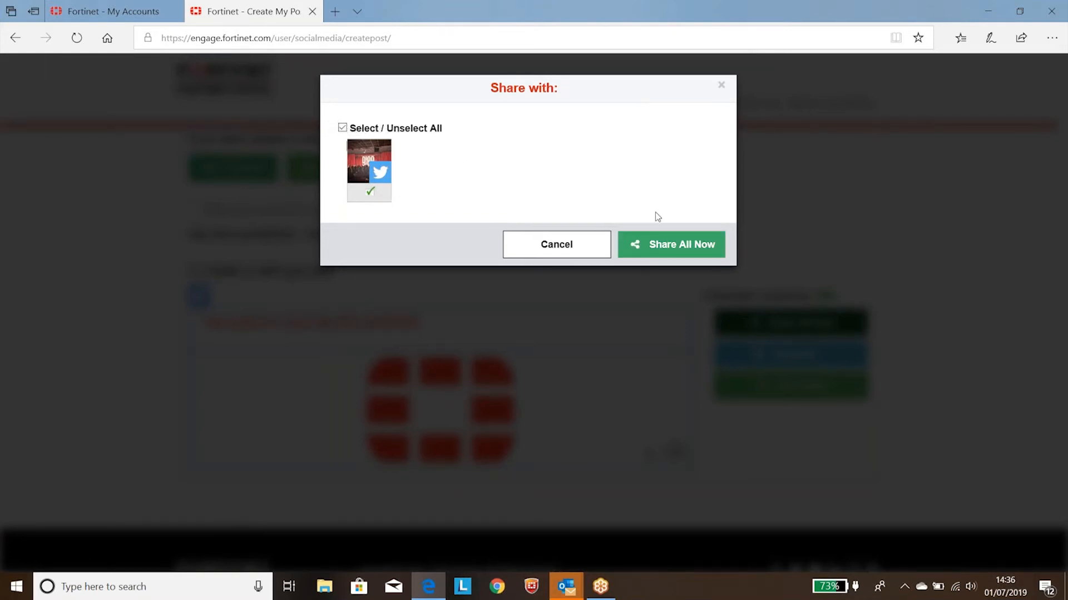
{"action": "left_click", "coordinate": [661, 247]}
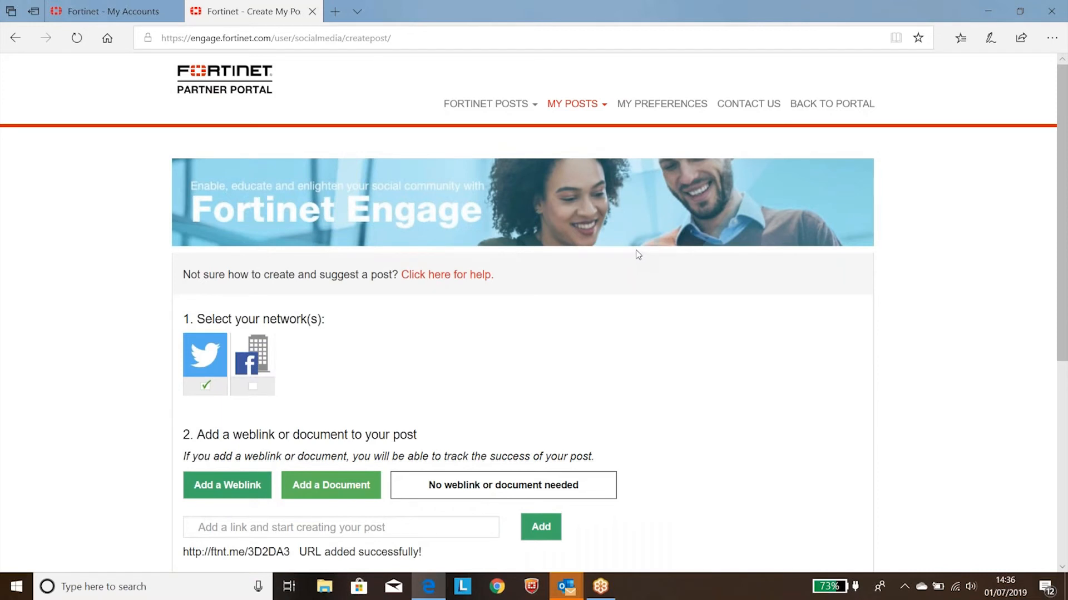
Step: Open your previous posts and review the shared test post's comments, clicks, likes and retweets
{"action": "left_click", "coordinate": [587, 106]}
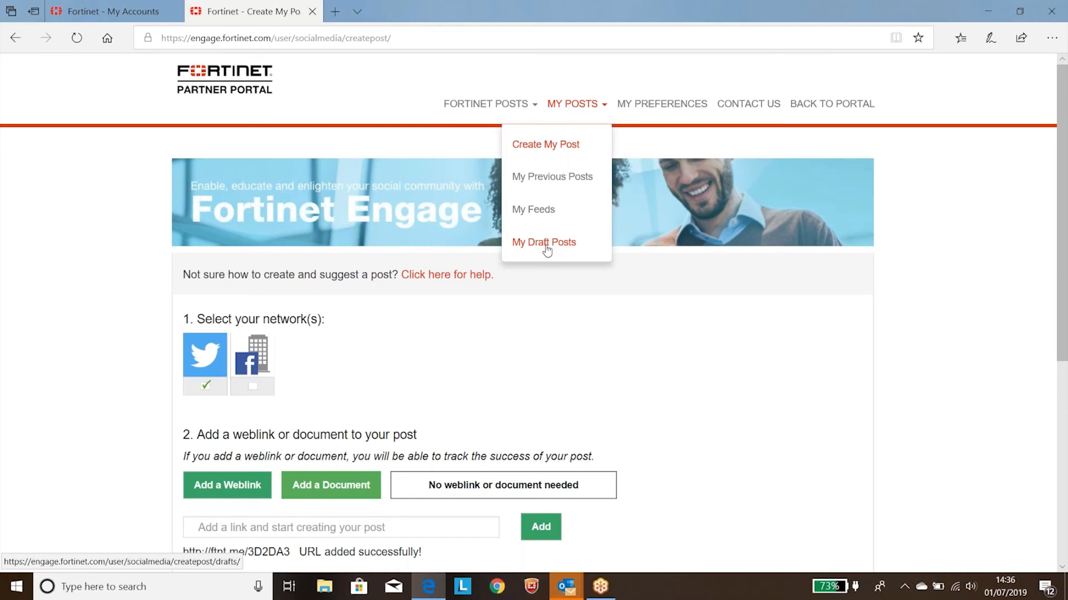
{"action": "left_click", "coordinate": [566, 183]}
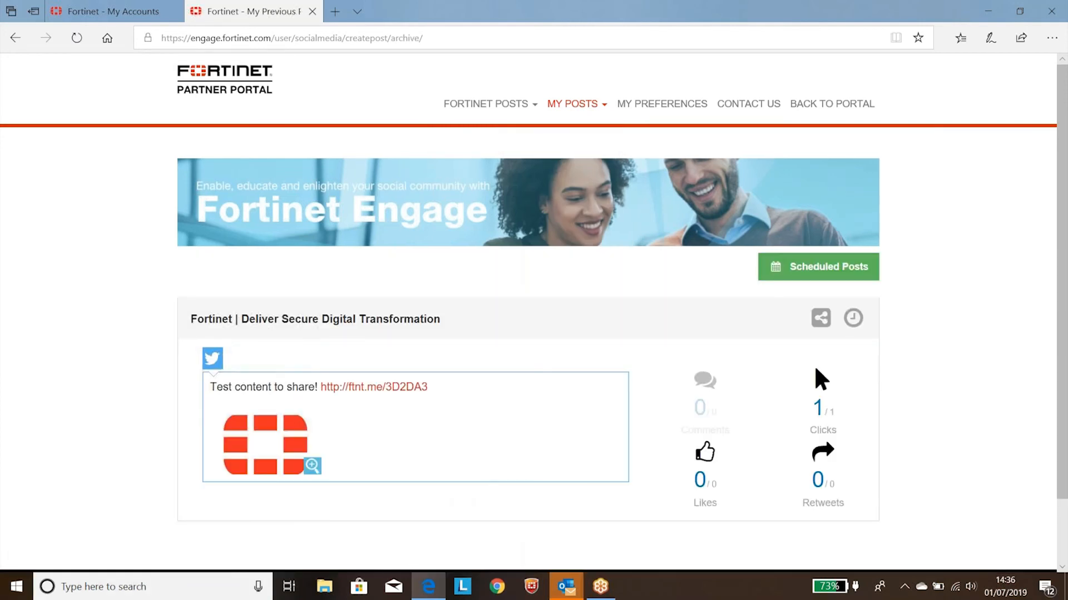
{"action": "left_click", "coordinate": [572, 107]}
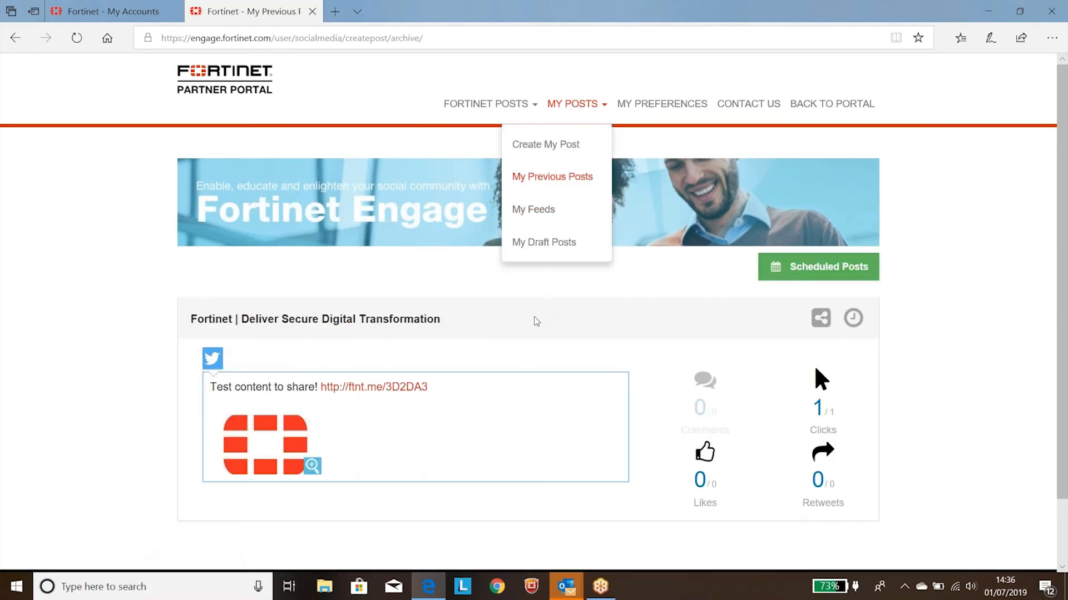
{"action": "left_click", "coordinate": [503, 334]}
{"action": "scroll", "coordinate": [504, 334], "scroll_direction": "down", "scroll_amount": 1}
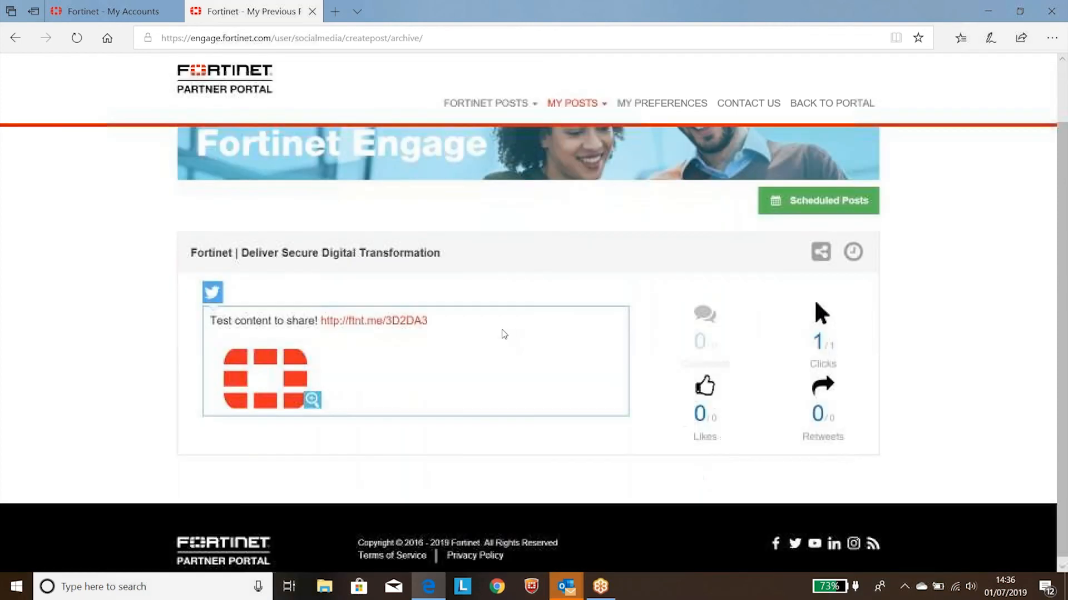
{"action": "mouse_move", "coordinate": [825, 316]}
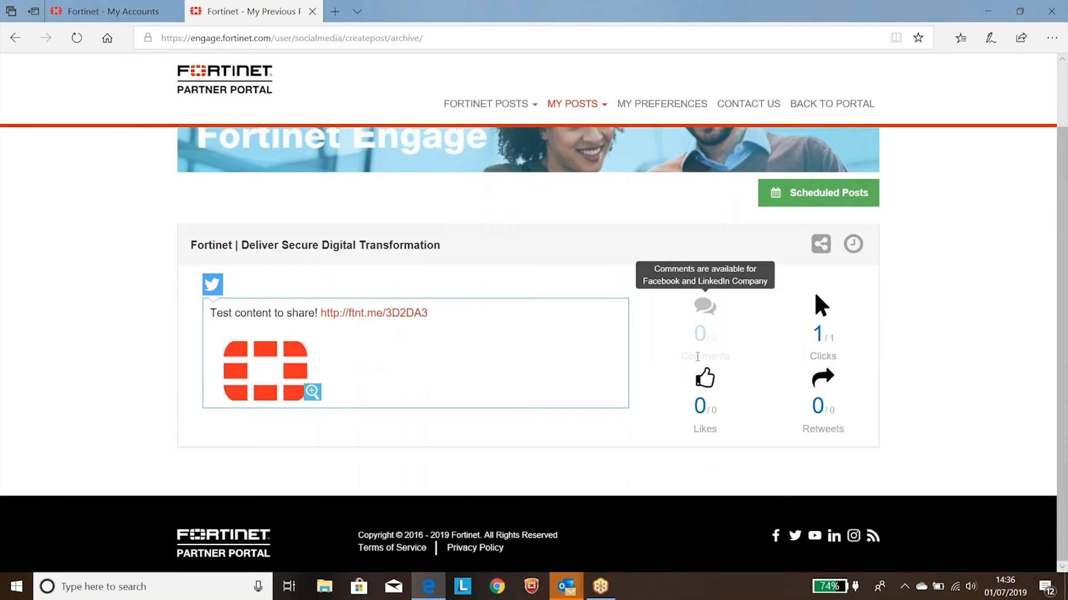
{"action": "scroll", "coordinate": [530, 132], "scroll_direction": "up", "scroll_amount": 1}
Step: Open the results for Fortinet posts and examine the latest posts, date range, social media accounts and followers sections
{"action": "mouse_move", "coordinate": [498, 103]}
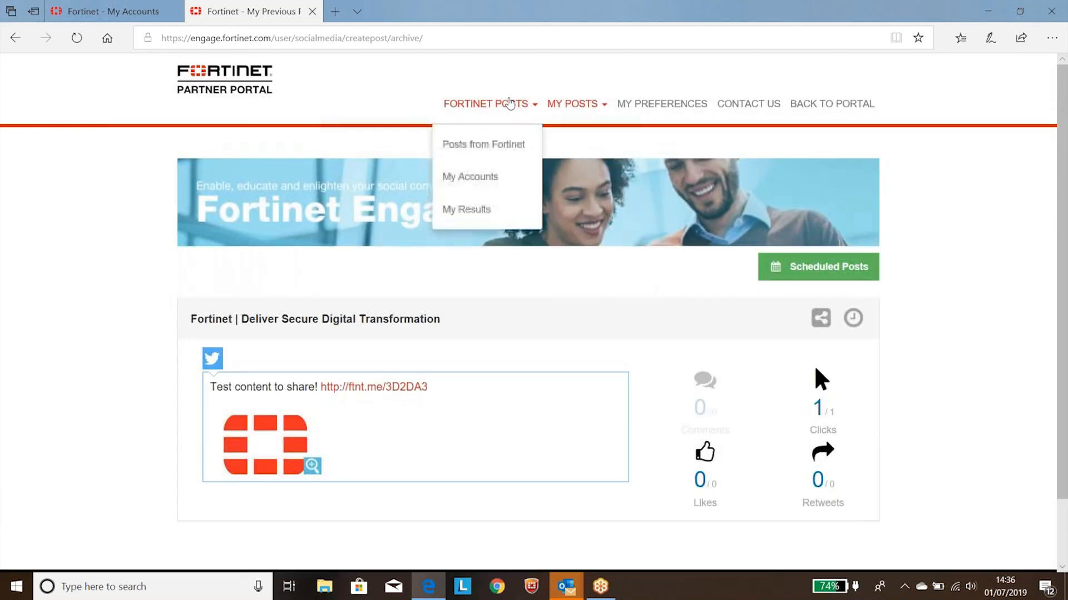
{"action": "left_click", "coordinate": [461, 212]}
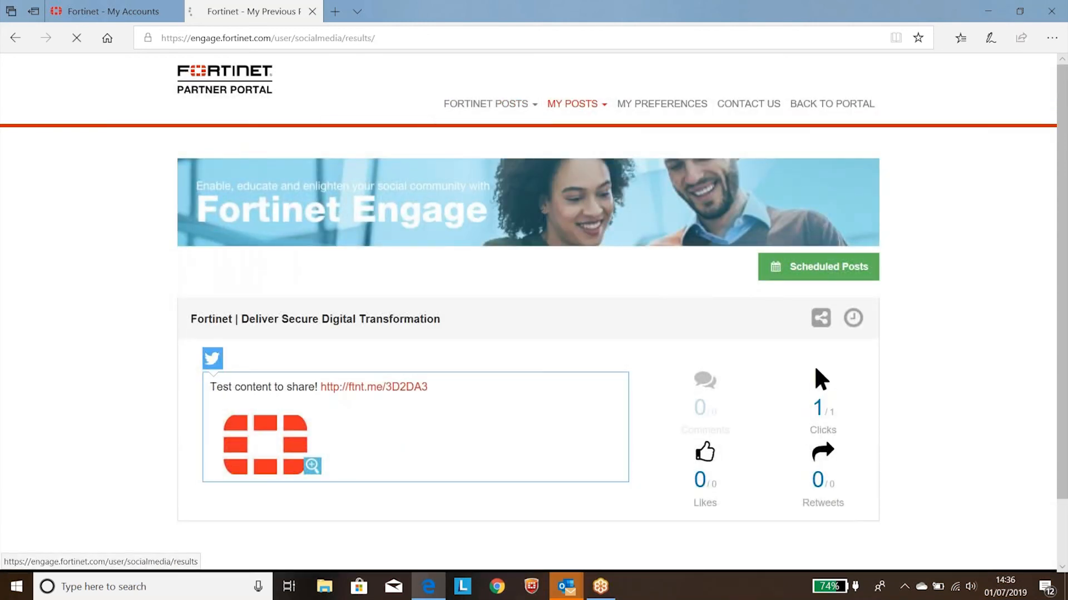
{"action": "mouse_move", "coordinate": [498, 112]}
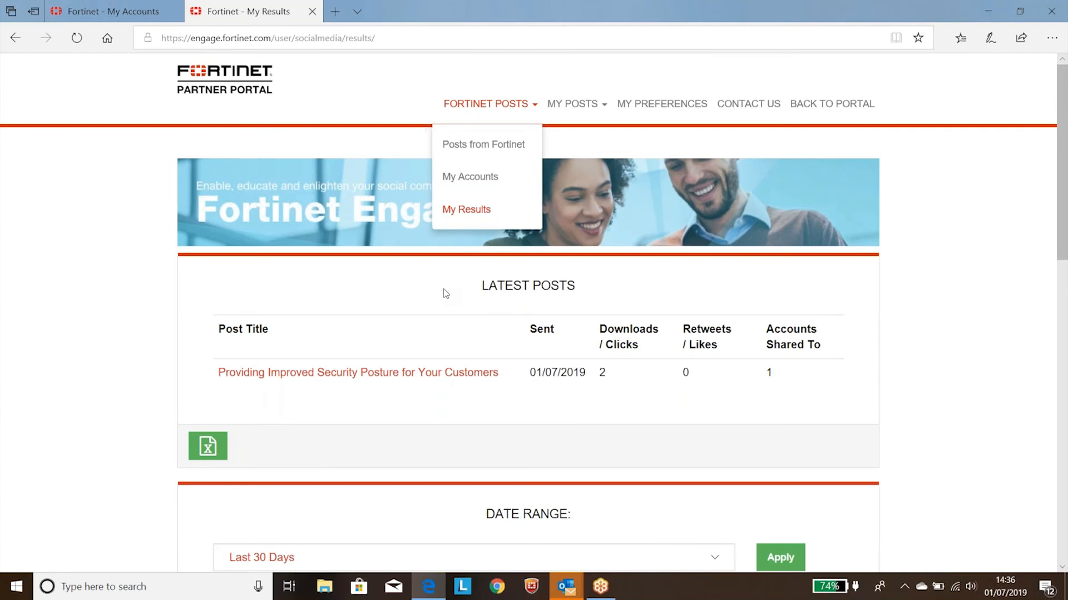
{"action": "scroll", "coordinate": [445, 294], "scroll_direction": "down", "scroll_amount": 3}
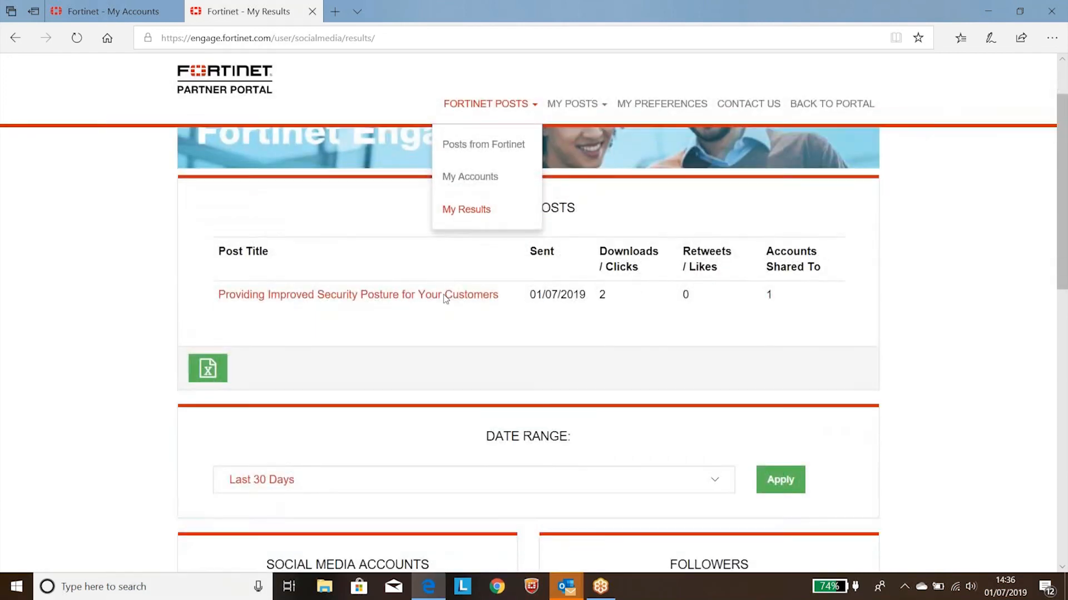
{"action": "scroll", "coordinate": [446, 301], "scroll_direction": "down", "scroll_amount": 2}
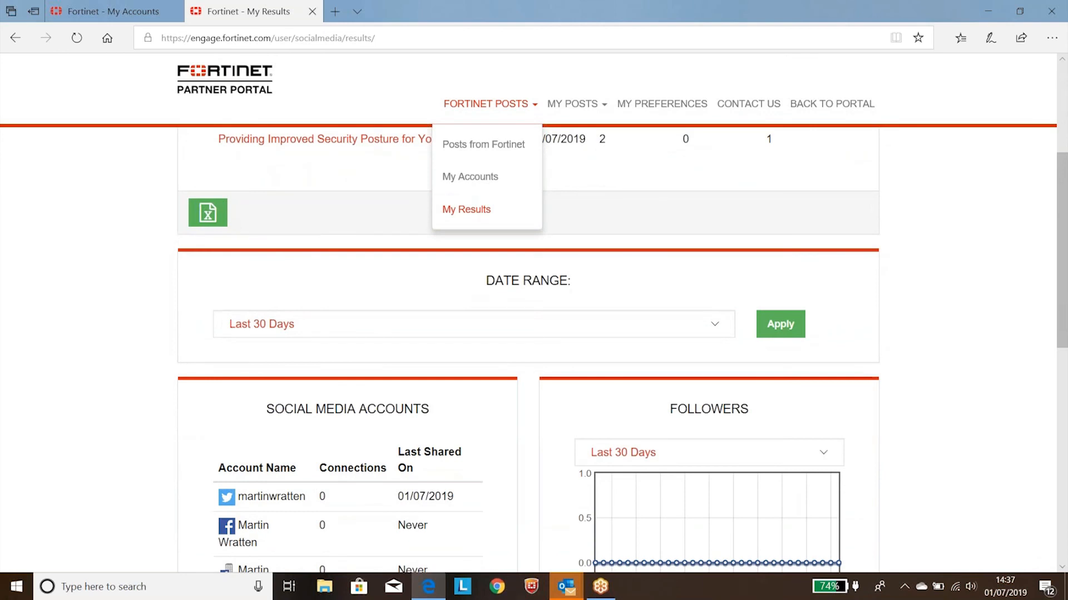
{"action": "left_click", "coordinate": [661, 167]}
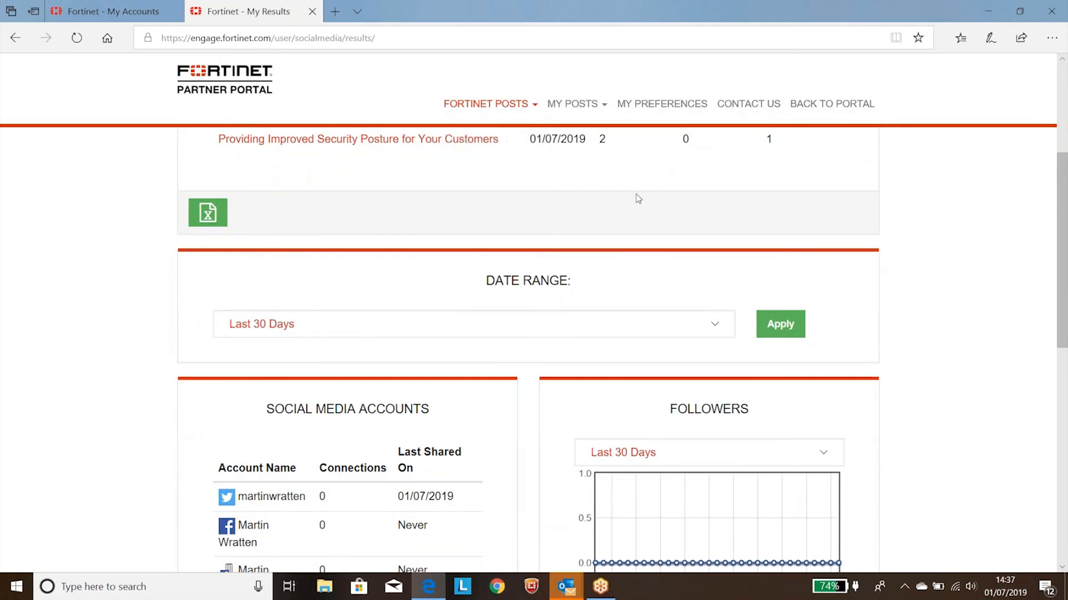
{"action": "scroll", "coordinate": [638, 198], "scroll_direction": "up", "scroll_amount": 3}
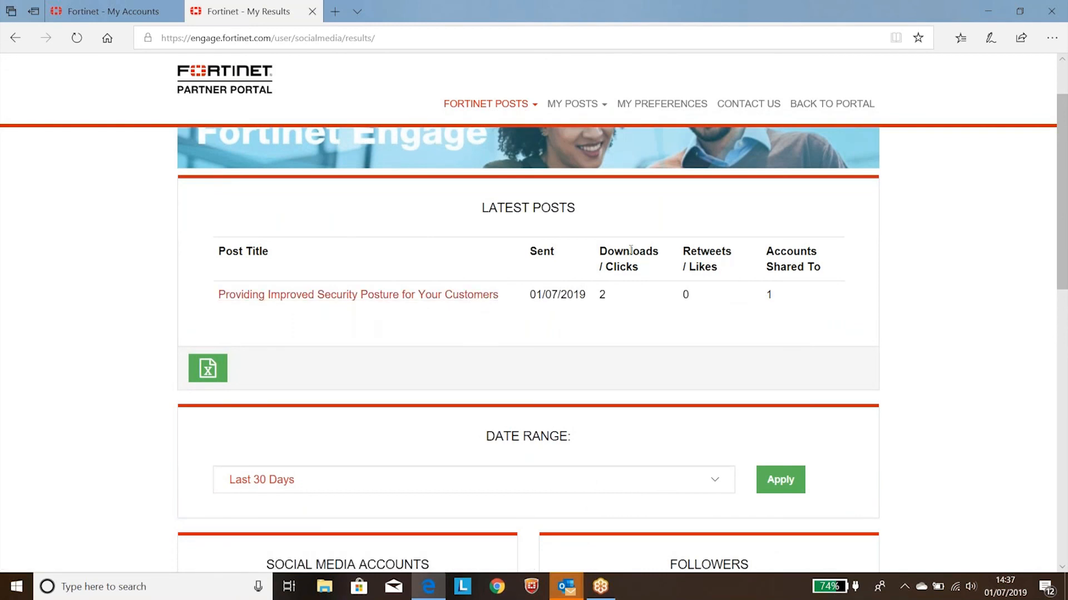
{"action": "left_click", "coordinate": [971, 136]}
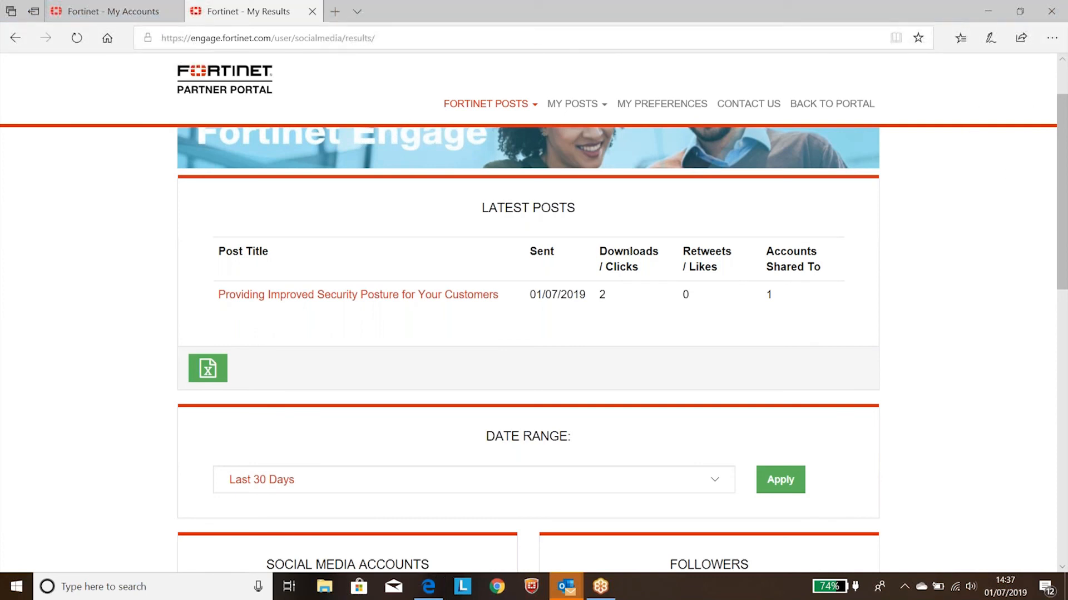